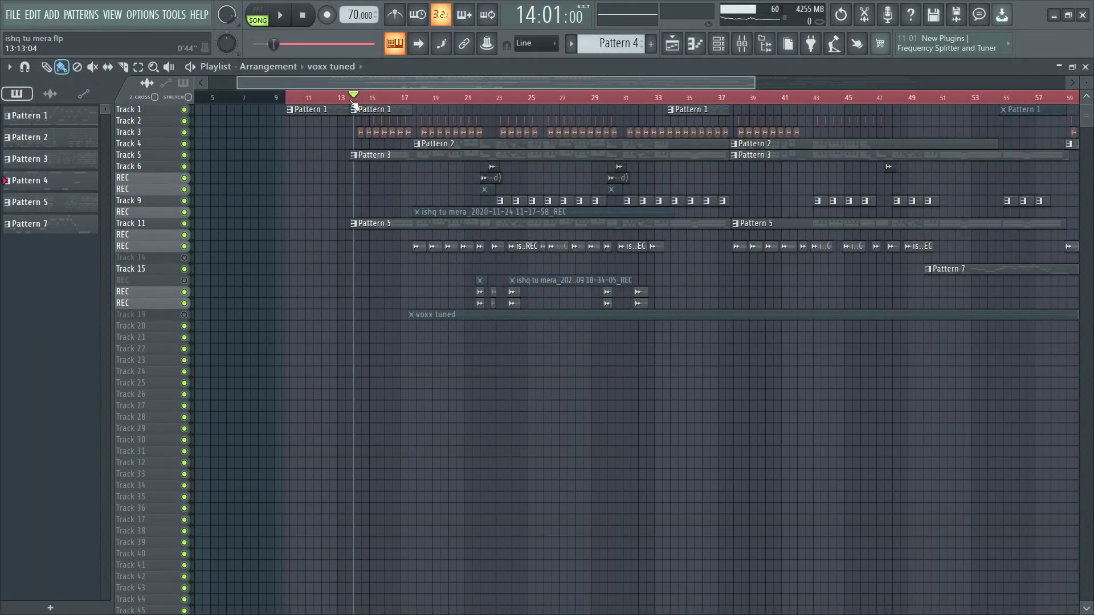
Step: Play the song from bar 14 with the mixer shown and inspect the effect chains on the Master and dummy vox tracks
key("space")
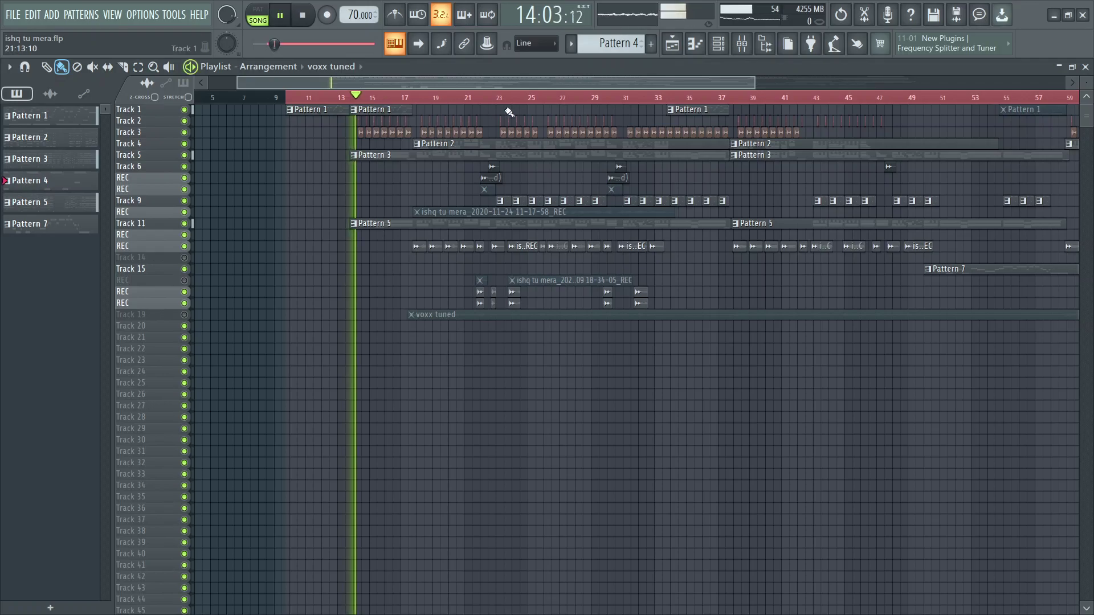
left_click(741, 44)
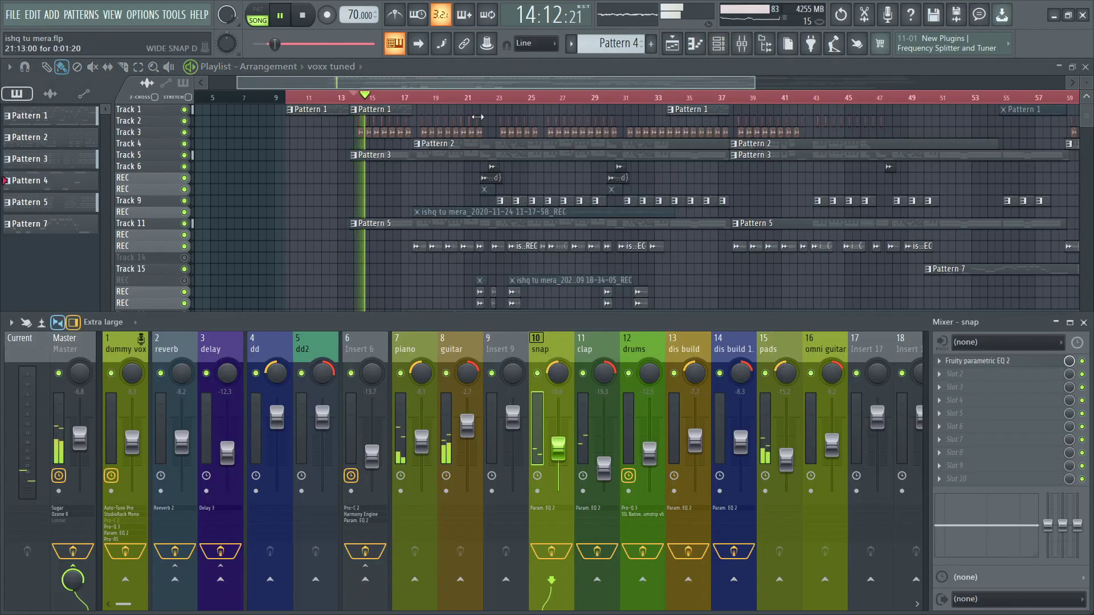
scroll(554, 151, "down", 2)
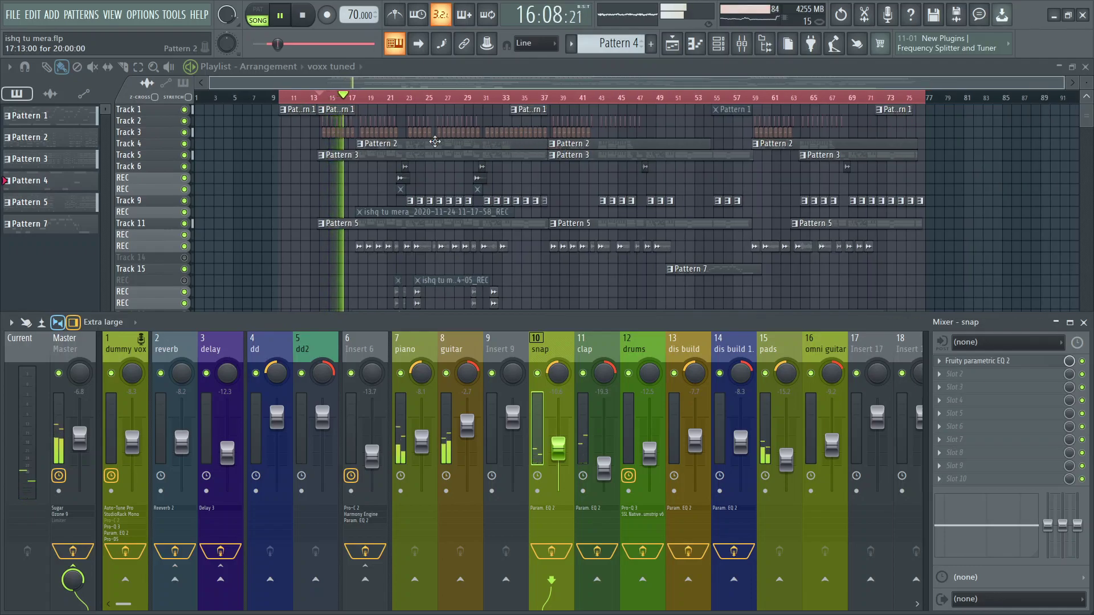
left_click(82, 342)
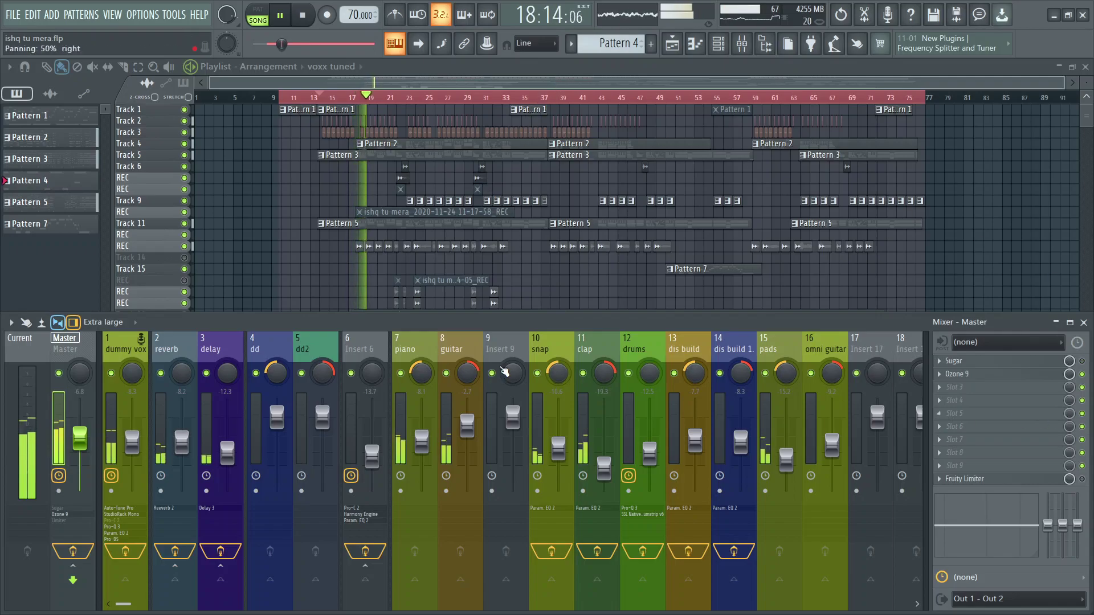
left_click(126, 348)
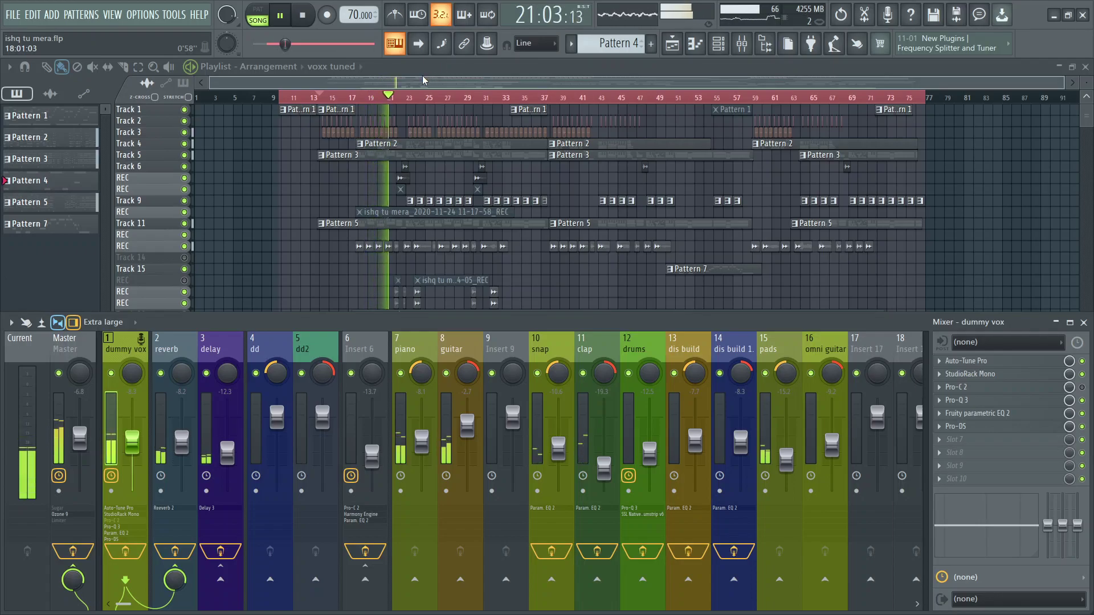
Step: Look over the clips and tracks of the playlist arrangement during playback, and stop the song
scroll(402, 98, "up", 2)
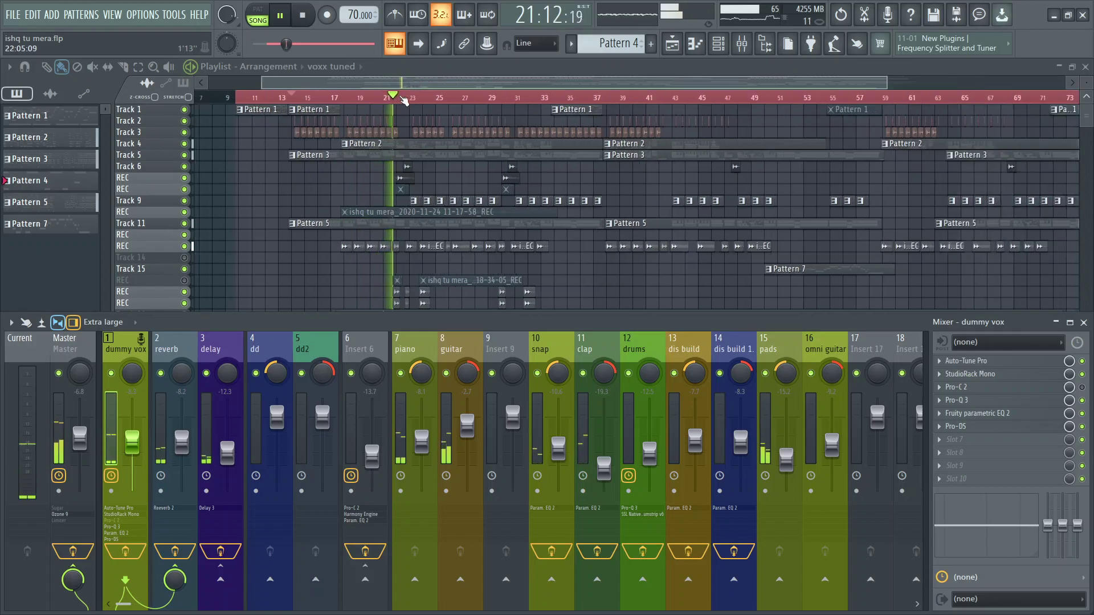
scroll(402, 98, "down", 2)
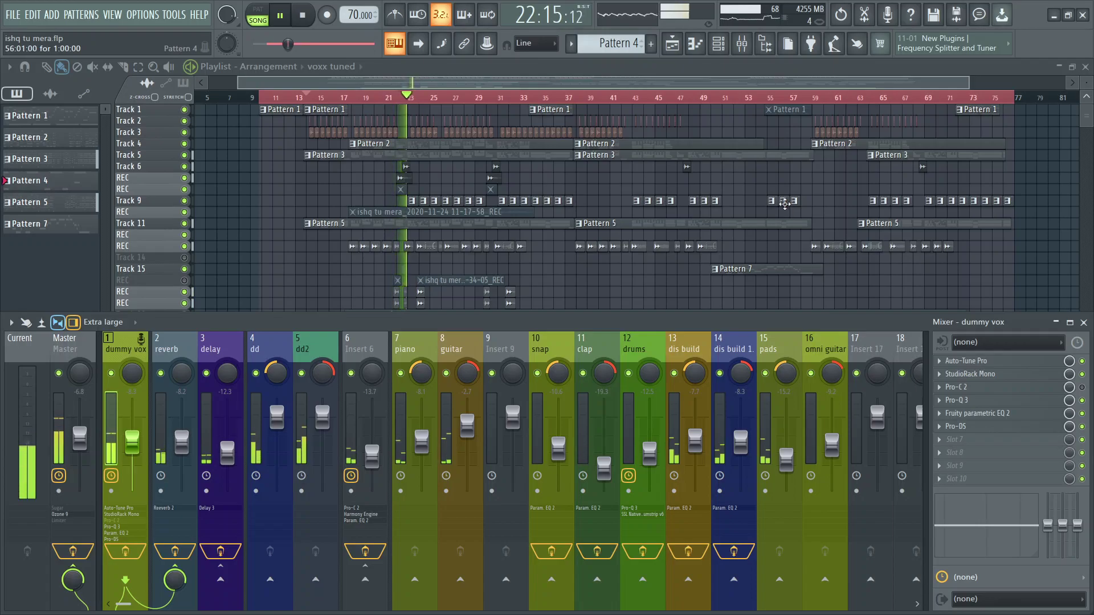
scroll(764, 181, "down", 1)
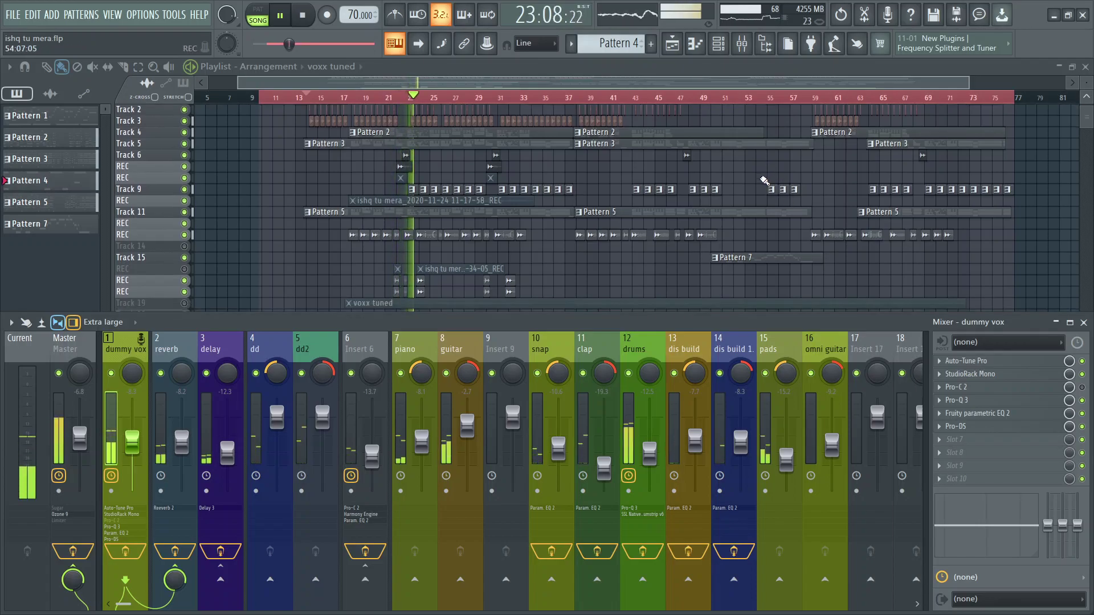
scroll(764, 181, "up", 1)
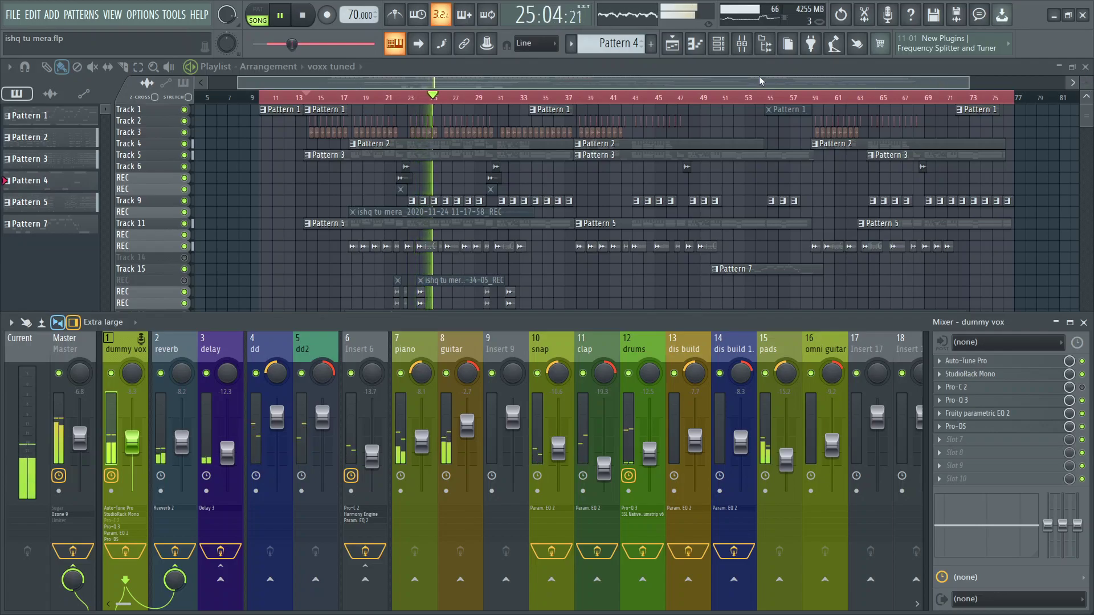
key("space")
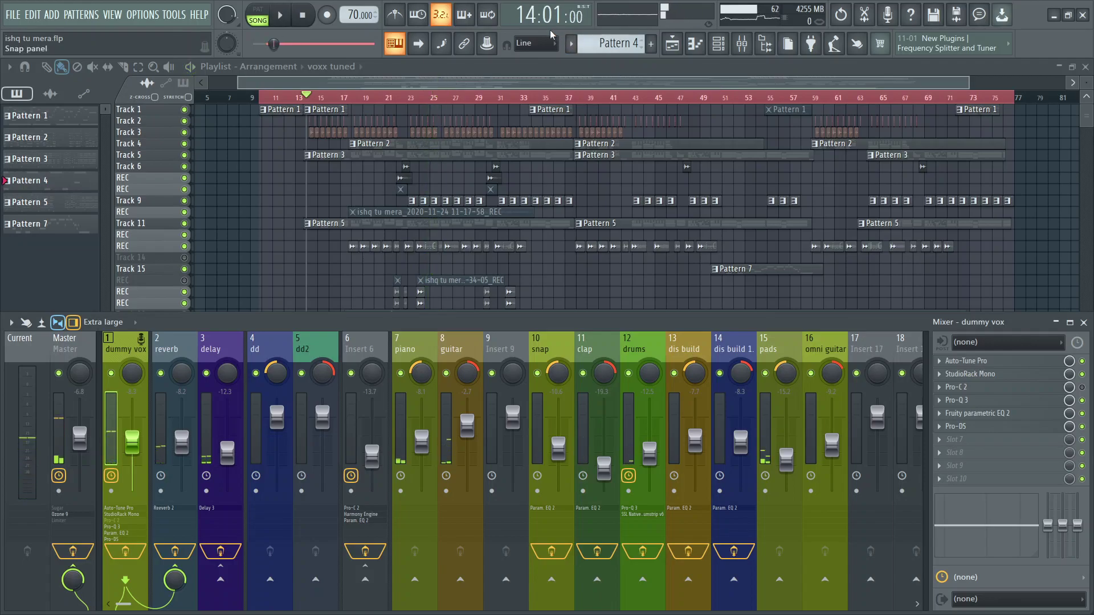
Step: Solo the piano mixer track and play the song from its beginning just before bar 10
left_click(303, 17)
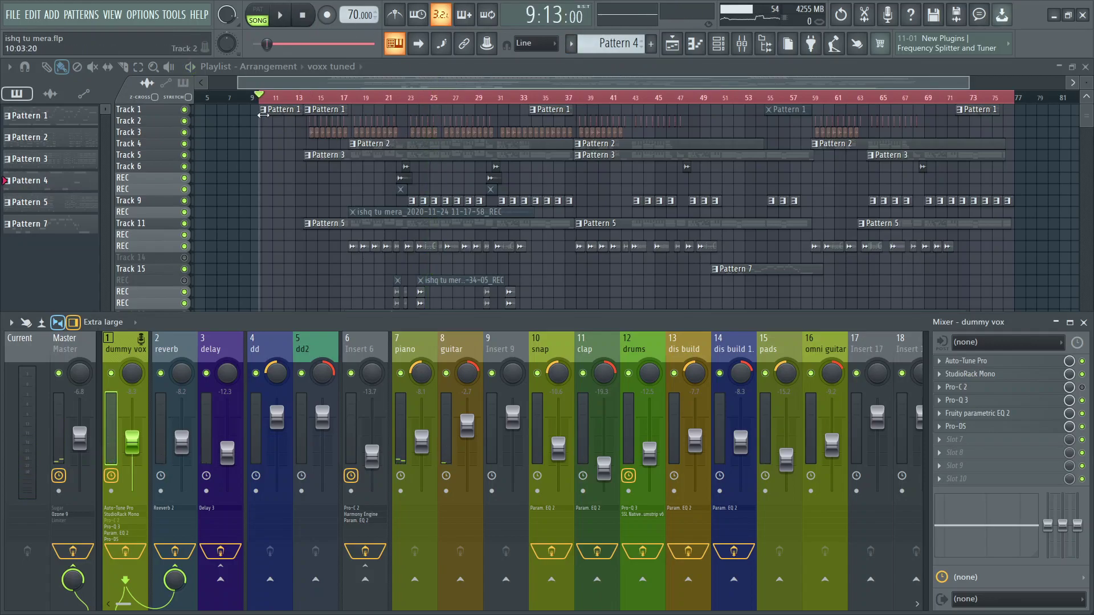
scroll(268, 97, "down", 2)
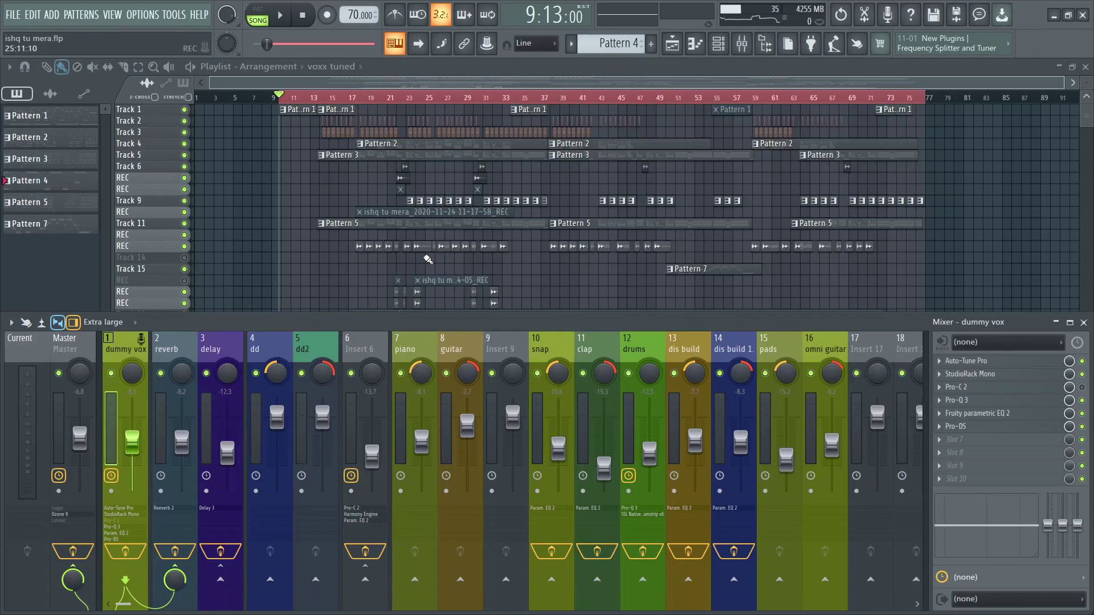
right_click(402, 376)
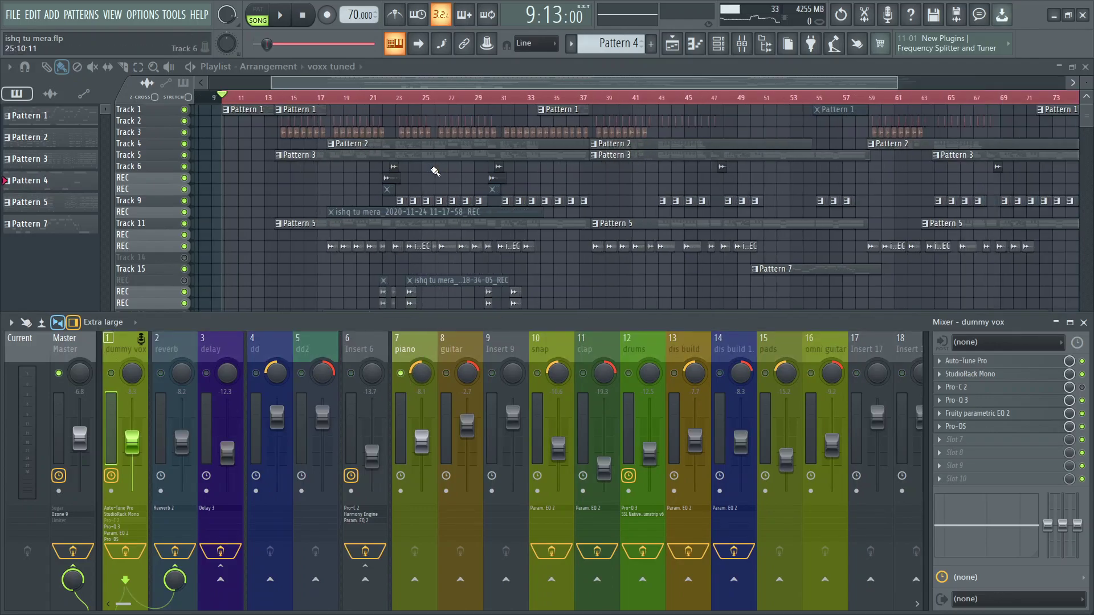
key("space")
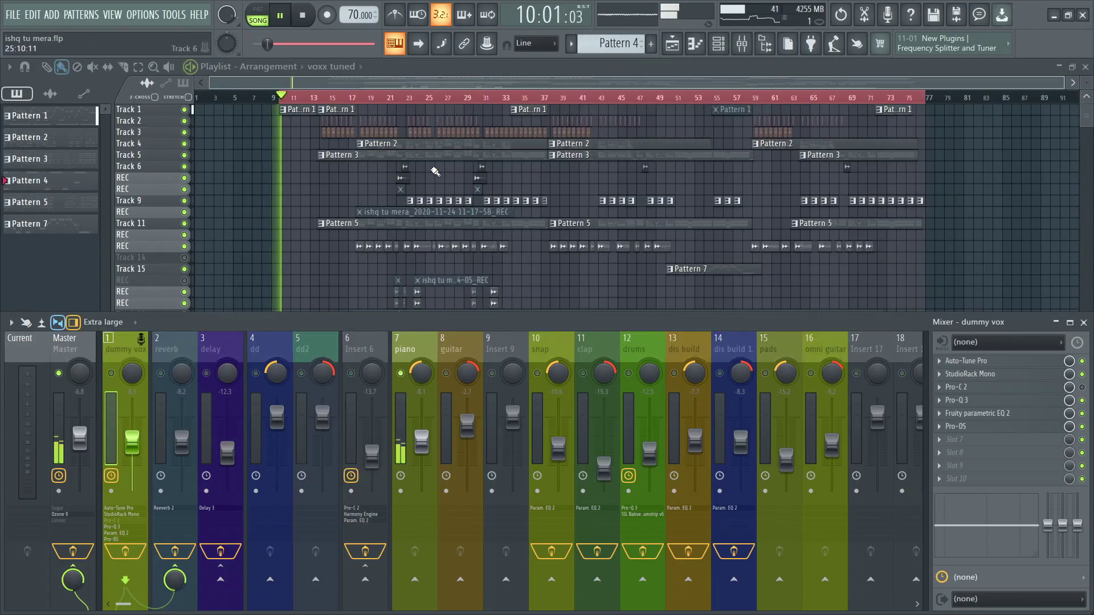
Step: Open Pattern 1 in the piano roll, examine its piano melody notes during playback, stop, and close the piano roll
scroll(433, 172, "up", 3, "alt")
scroll(433, 182, "up", 3, "ctrl")
scroll(435, 199, "up", 2, "alt")
scroll(435, 199, "up", 1)
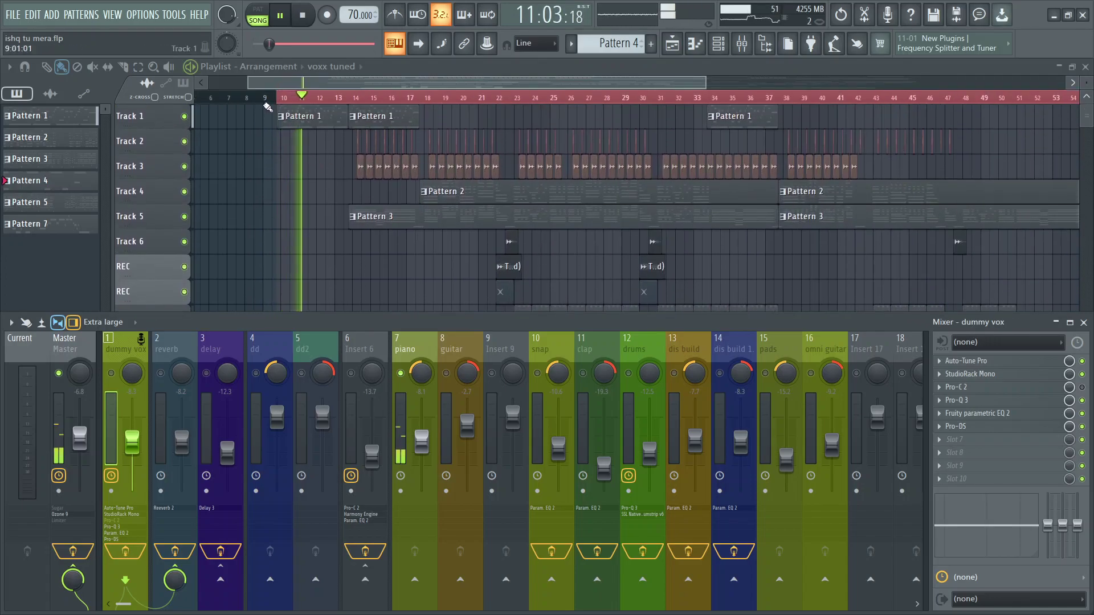
scroll(288, 117, "up", 1, "alt")
left_click(290, 119)
double_click(289, 119)
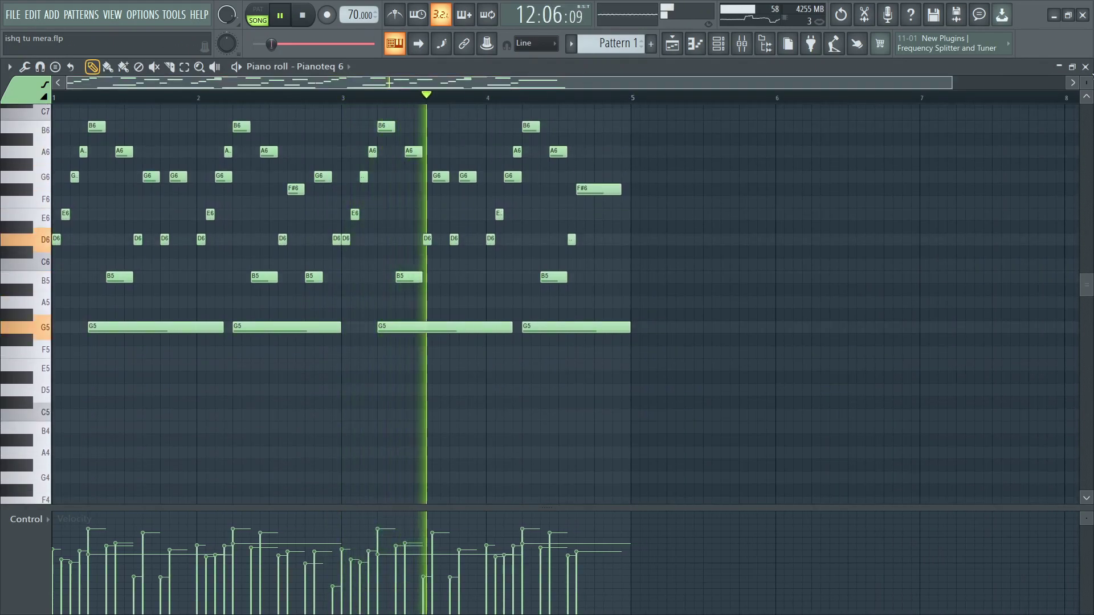
left_click_drag(1087, 85, 1087, 85)
scroll(822, 190, "up", 2)
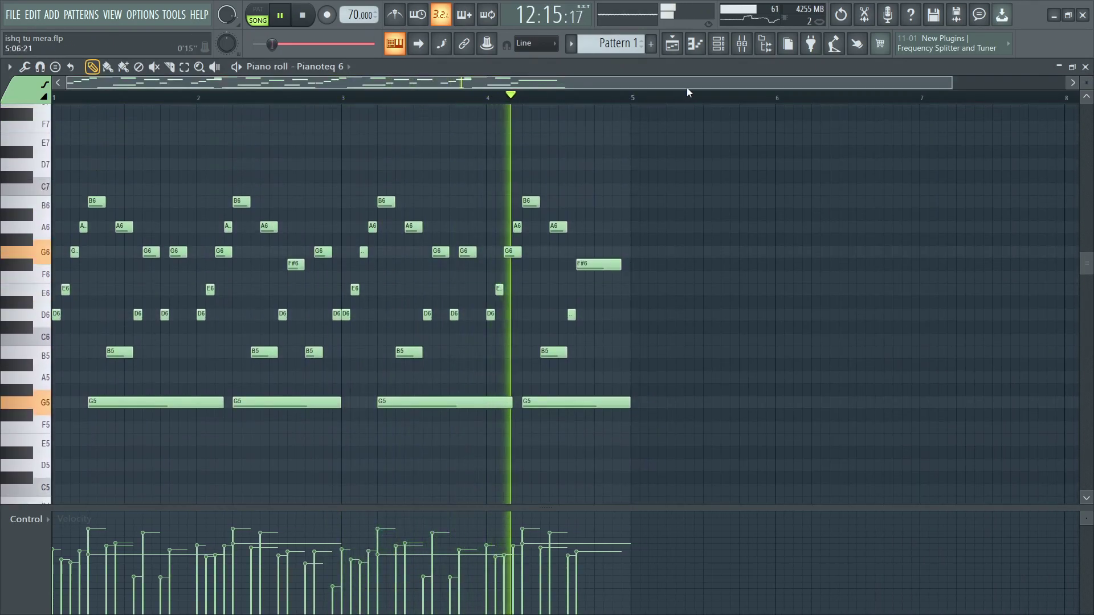
scroll(690, 94, "down", 1)
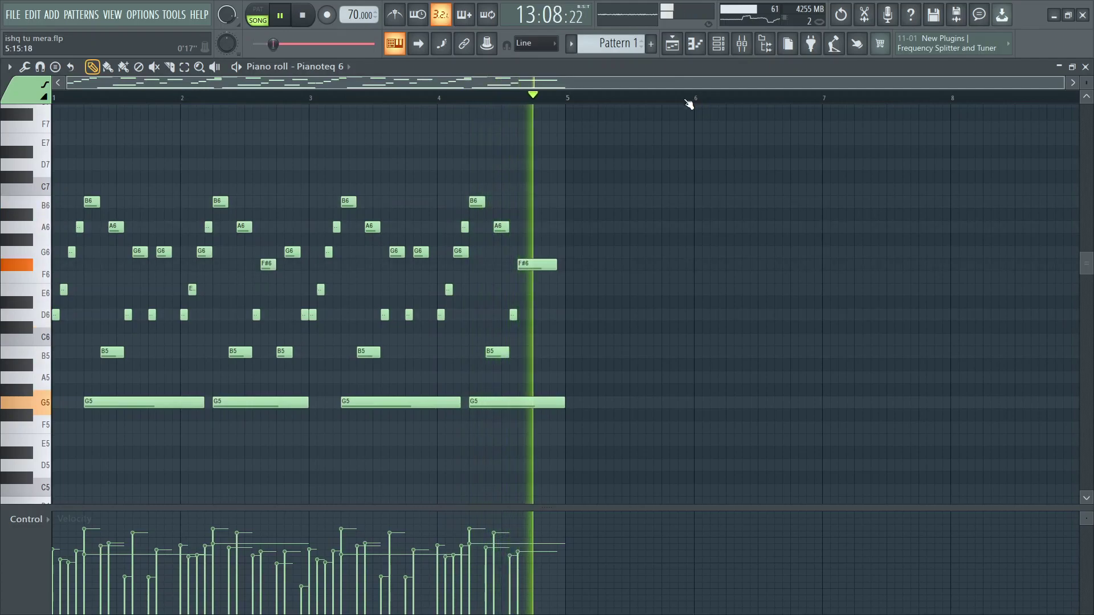
key("space")
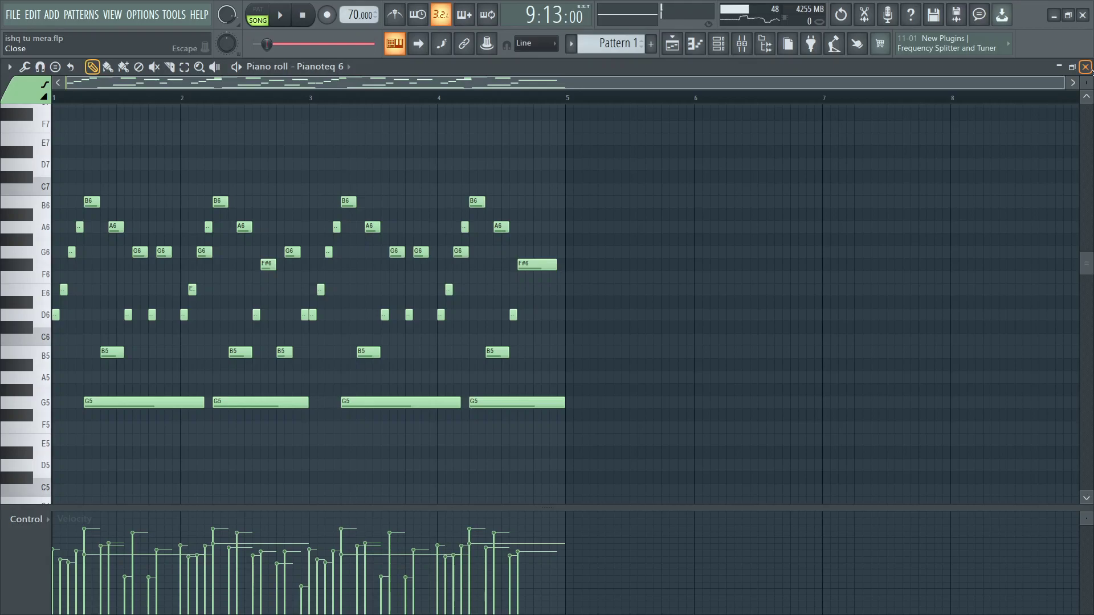
left_click(1085, 66)
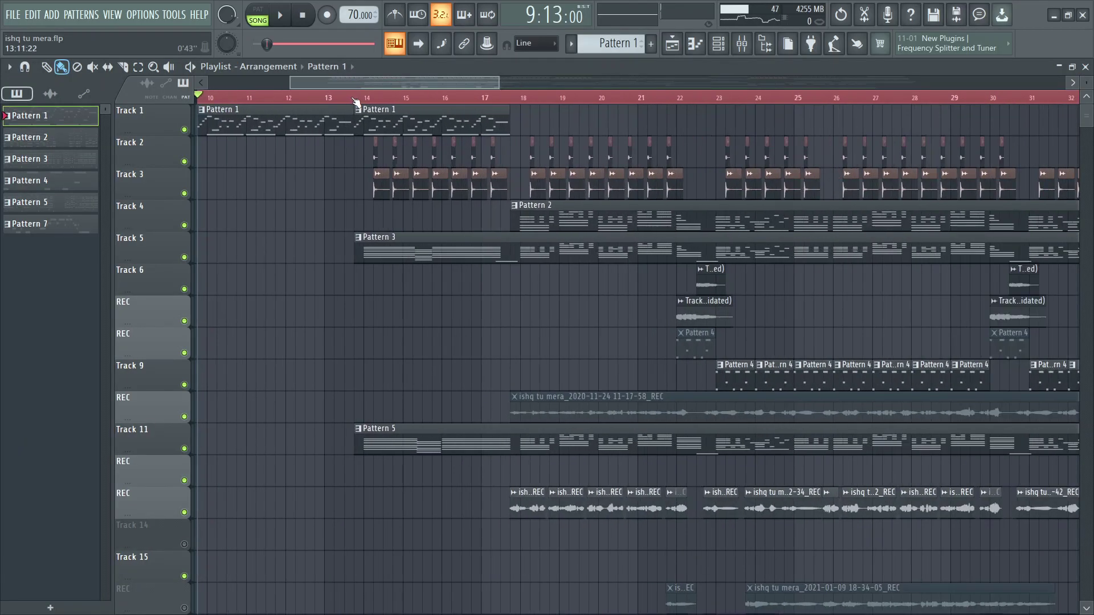
Step: Solo the pads mixer track, listen to the arrangement from bar 14, and stop playback
scroll(354, 101, "up", 2)
scroll(381, 103, "down", 1)
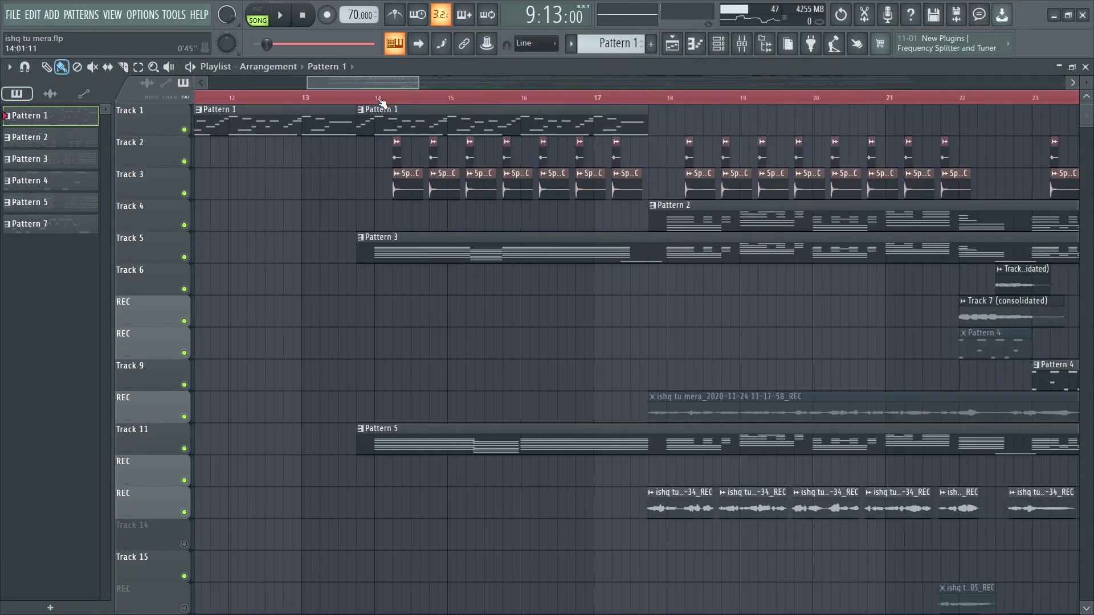
left_click(727, 44)
left_click(376, 96)
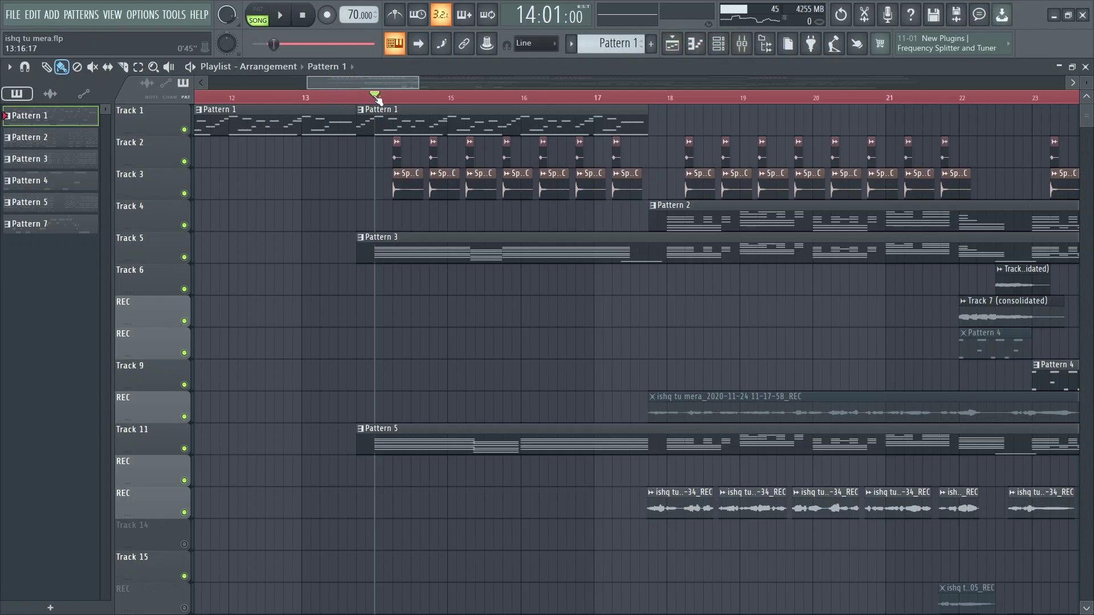
left_click(742, 43)
key("space")
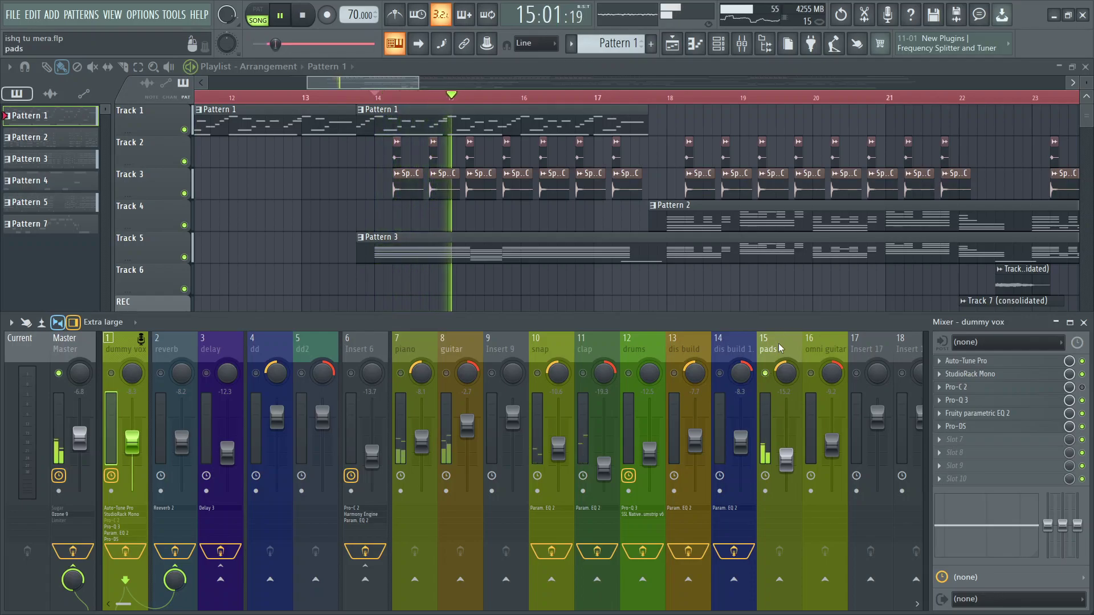
scroll(778, 343, "down", 3)
scroll(778, 343, "up", 3)
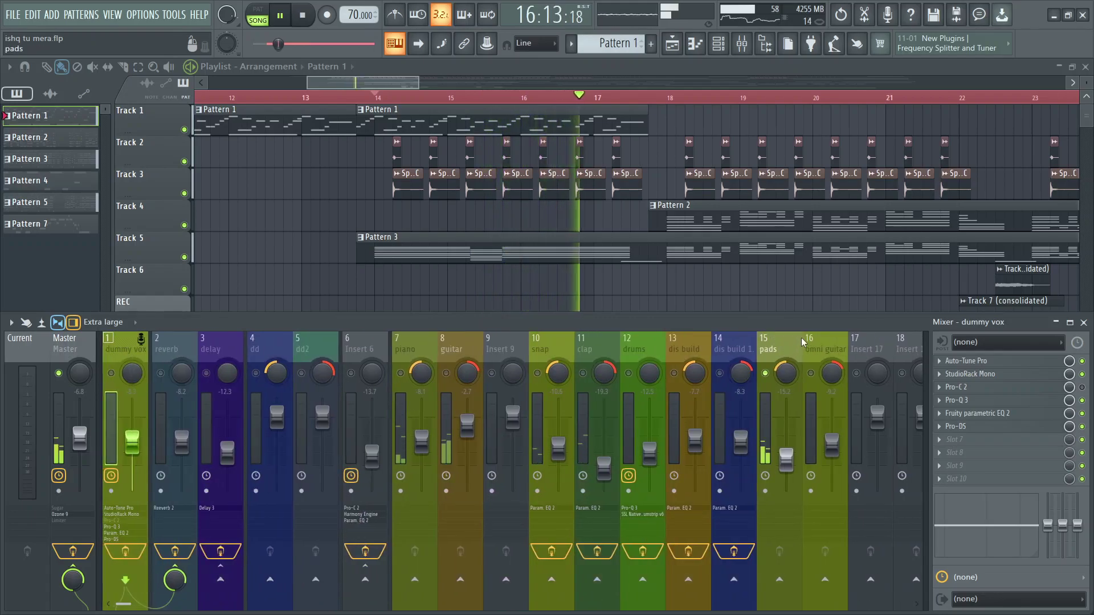
key("space")
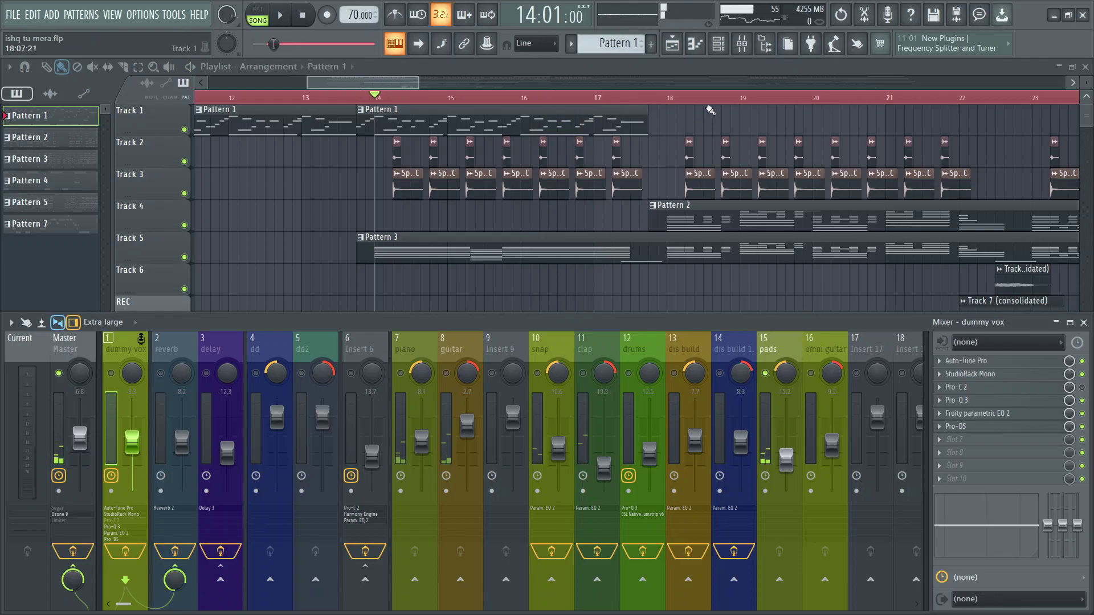
Step: View the Picked Acoustic instrument loaded in the guitar channel's Kontakt plugin and close its window
left_click(729, 53)
scroll(612, 49, "down", 2)
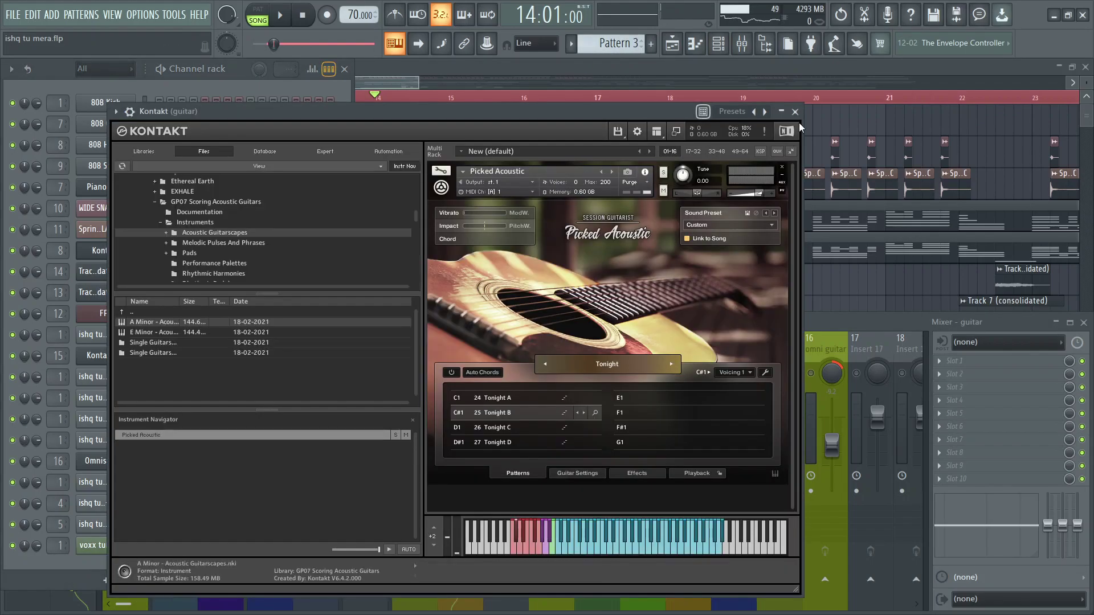
left_click(797, 112)
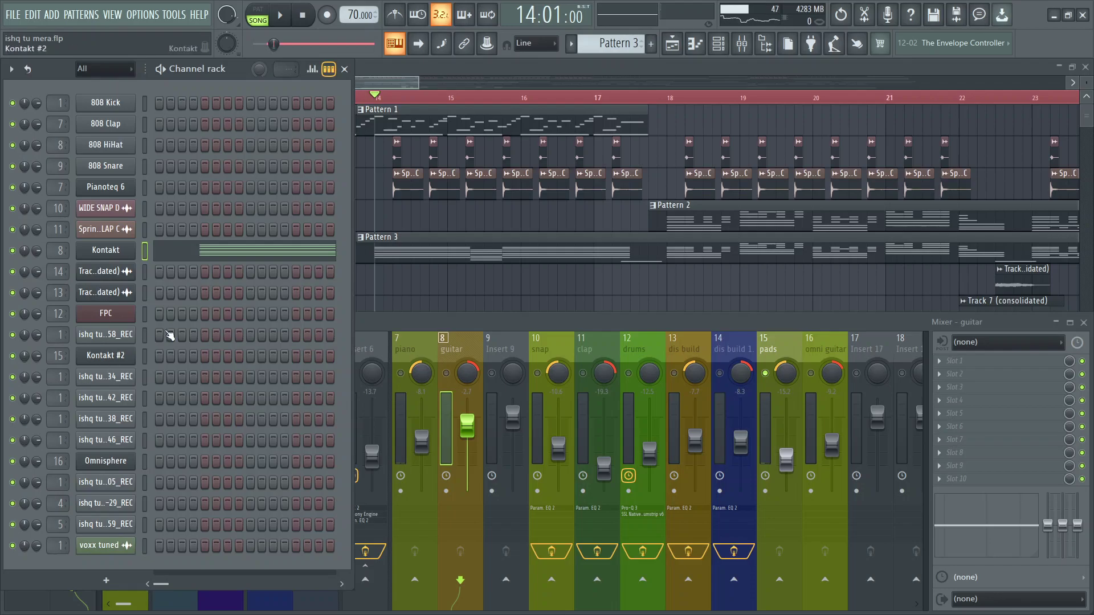
Step: Examine the EXHALE Secret Garden preset in the pads channel's Kontakt #2 plugin and return to the playlist
left_click(106, 356)
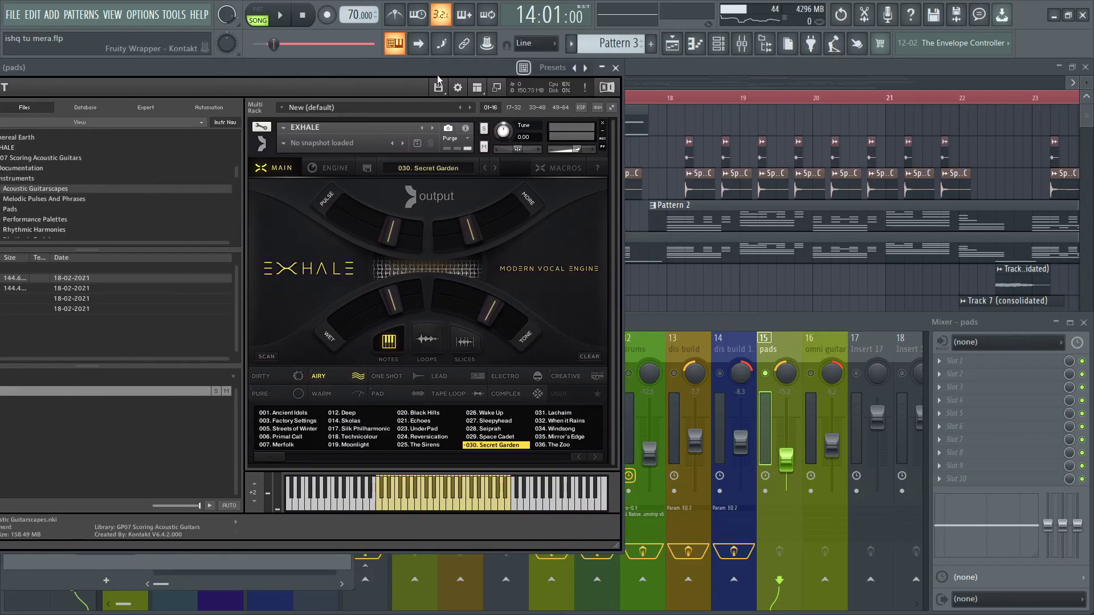
left_click_drag(438, 79, 218, 77)
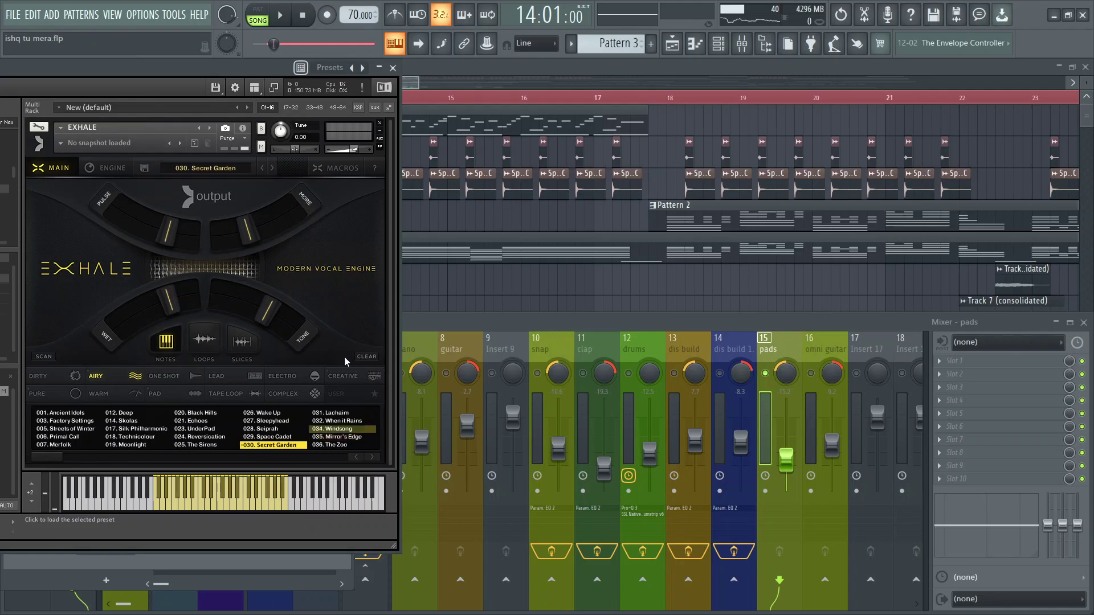
left_click(393, 68)
left_click(411, 225)
Step: Solo the guitar mixer track, listen to the strummed guitar part from bar 14, and stop playback
scroll(419, 229, "down", 4)
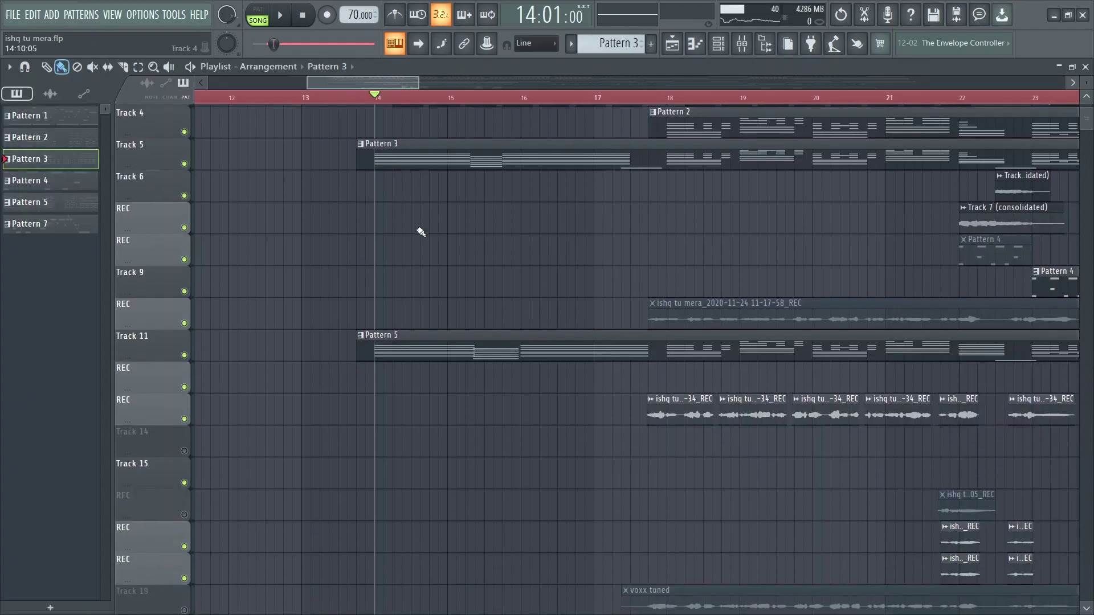
scroll(361, 301, "up", 3)
left_click(742, 43)
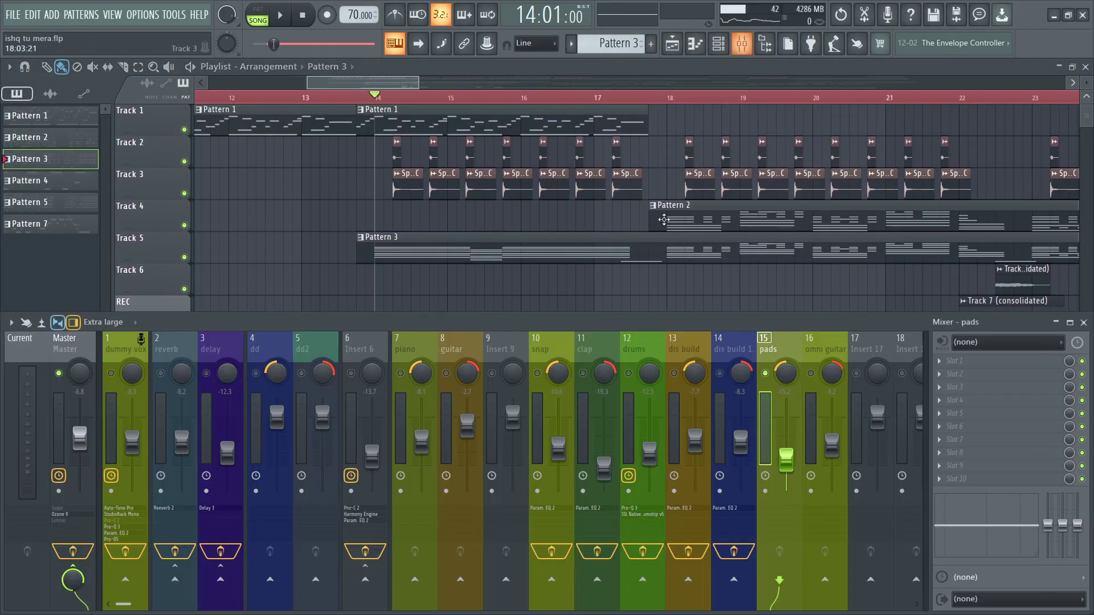
right_click(447, 373)
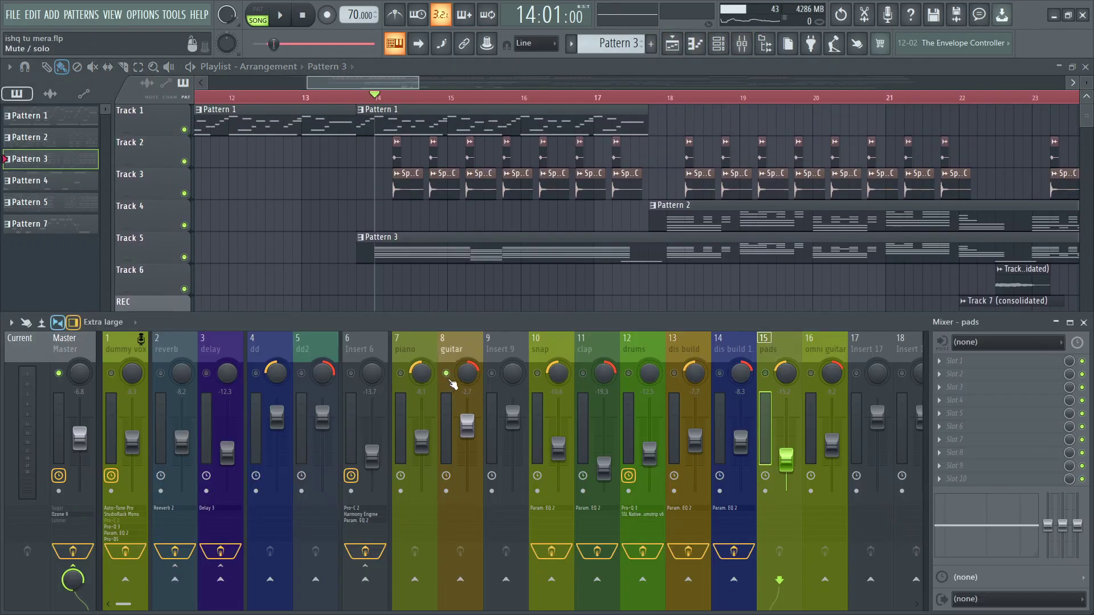
key("space")
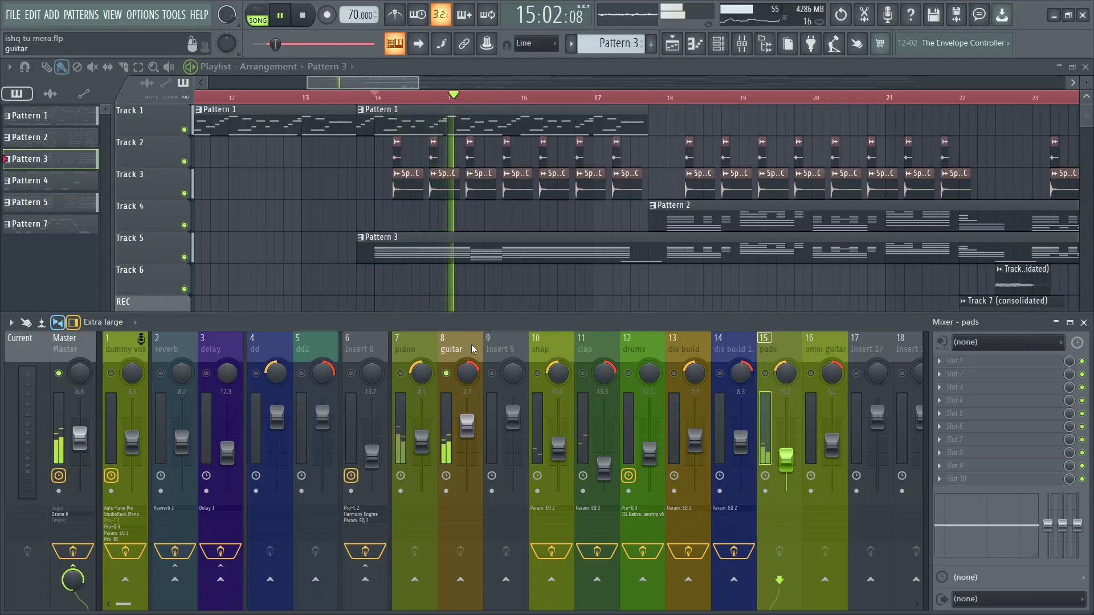
scroll(597, 228, "down", 2)
scroll(597, 228, "up", 2)
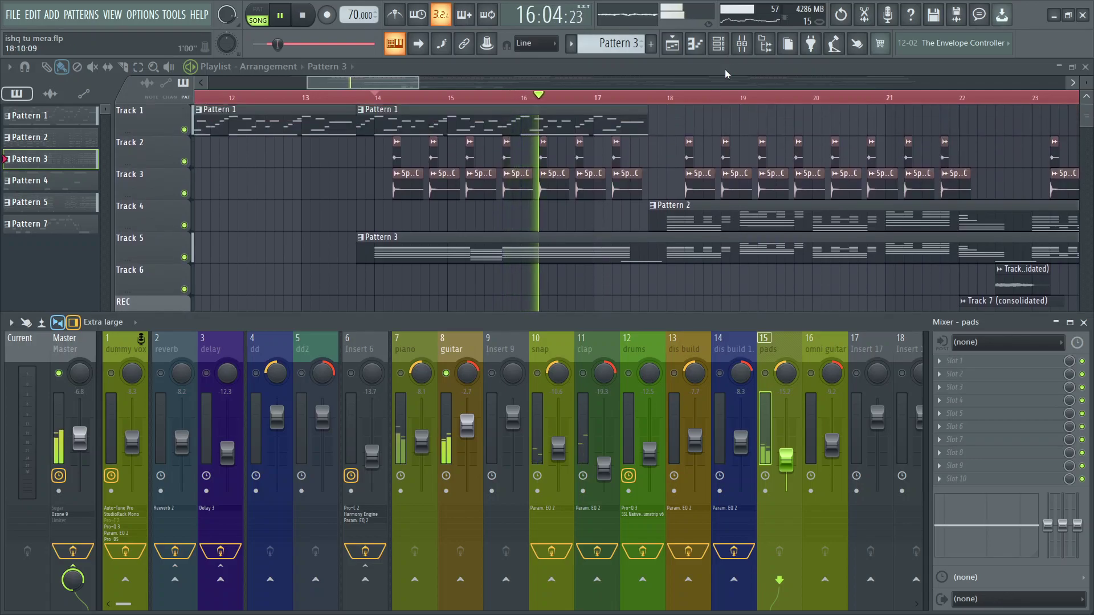
key("space")
Step: Examine the Tonight strumming patterns of the Picked Acoustic instrument on the guitar channel, and return to the playlist
left_click(718, 43)
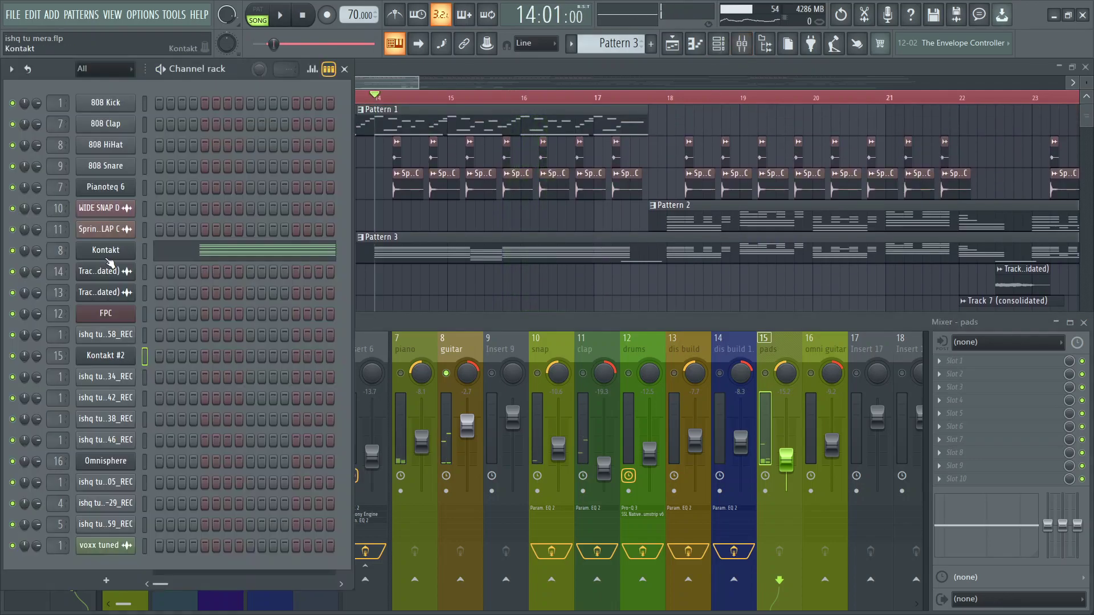
left_click(107, 253)
left_click_drag(555, 109, 541, 111)
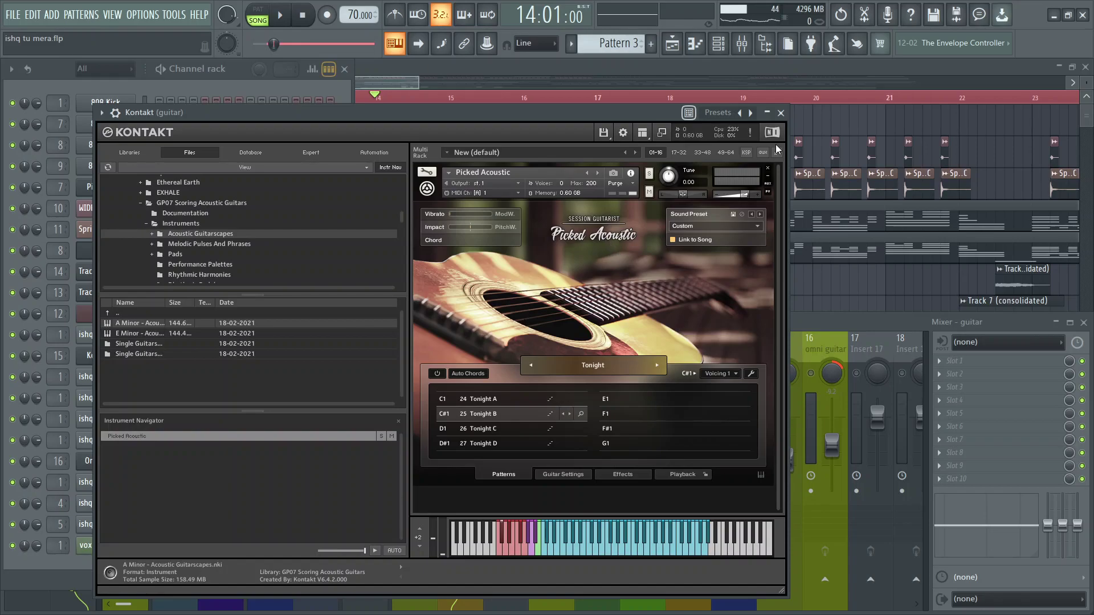
left_click(780, 112)
left_click(401, 82)
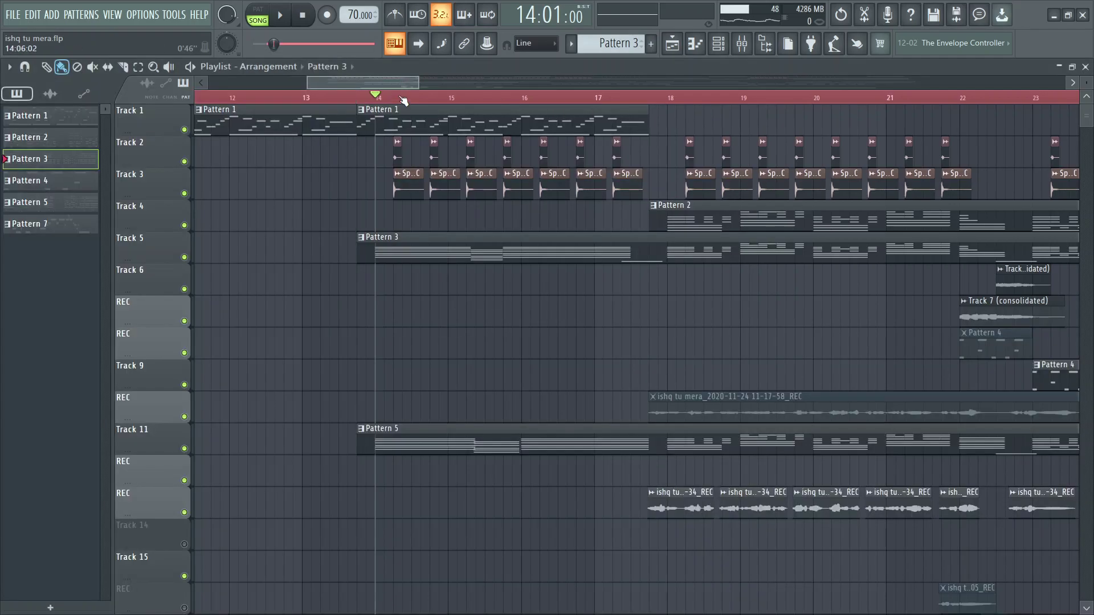
Step: Enable only the snap and clap mixer tracks by muting guitar, listen to them from bar 14, and stop playback
scroll(411, 109, "up", 6)
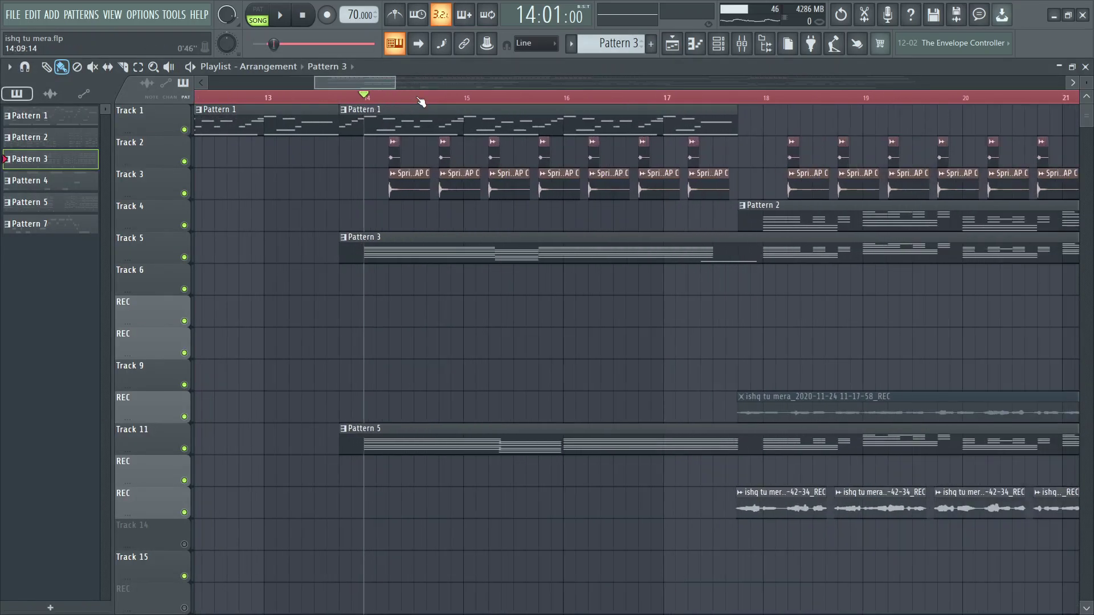
scroll(404, 108, "up", 2)
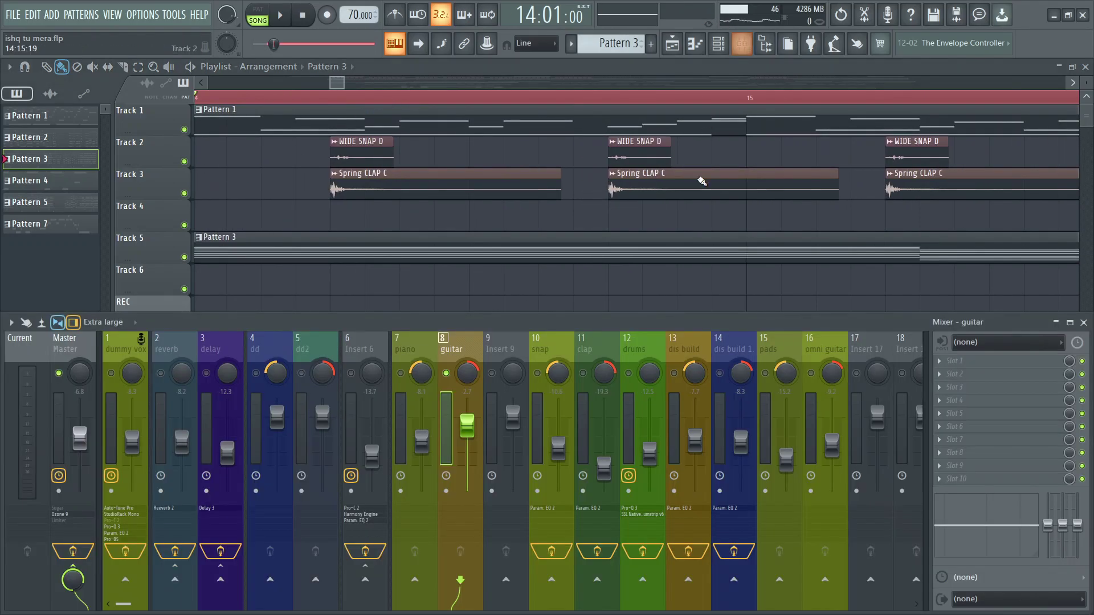
key("F9")
left_click(583, 374)
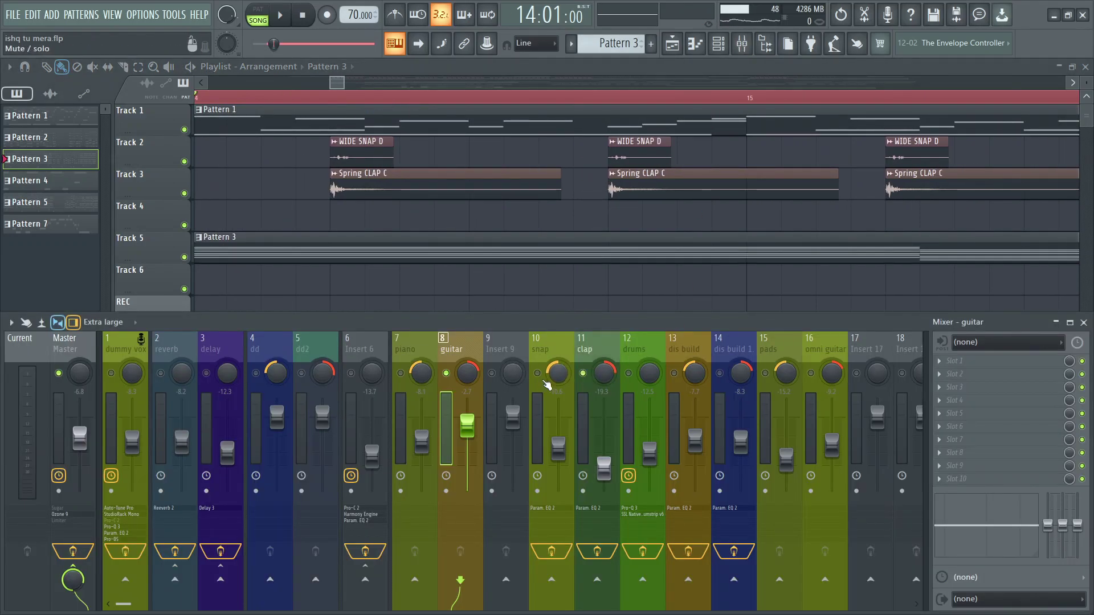
left_click(537, 374)
left_click(447, 374)
key("space")
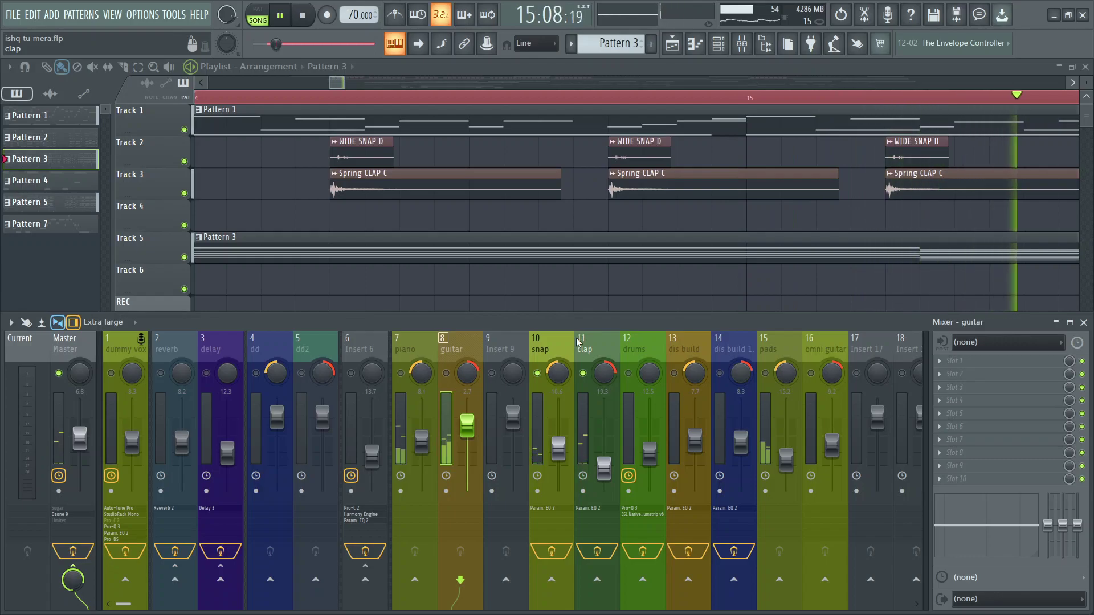
key("space")
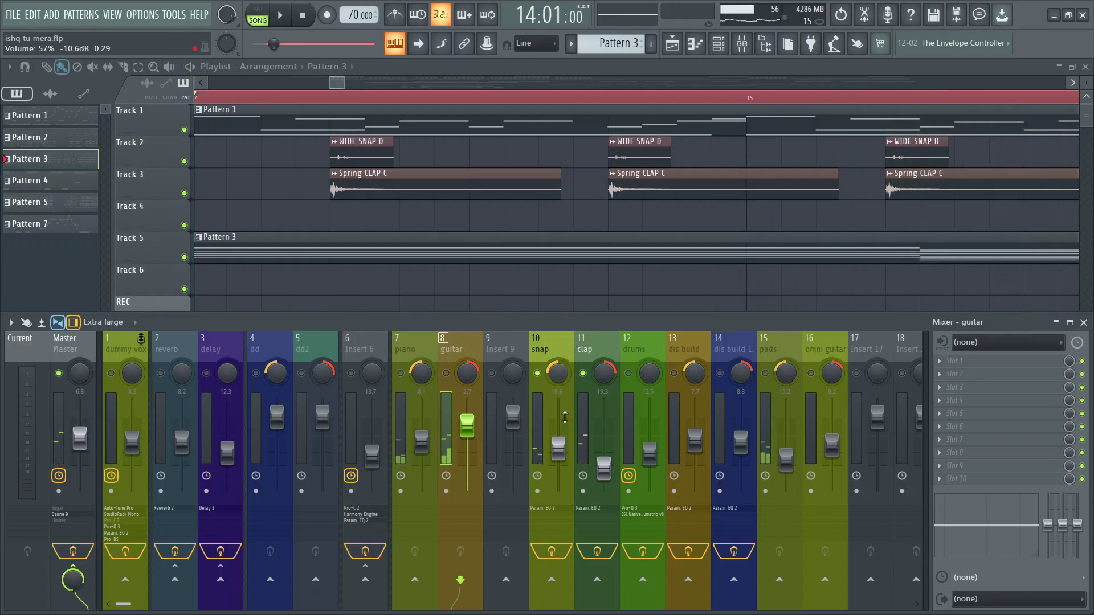
Step: Examine how the WIDE SNAP D and Spring CLAP C clips are laid out across the arrangement
scroll(567, 89, "down", 6)
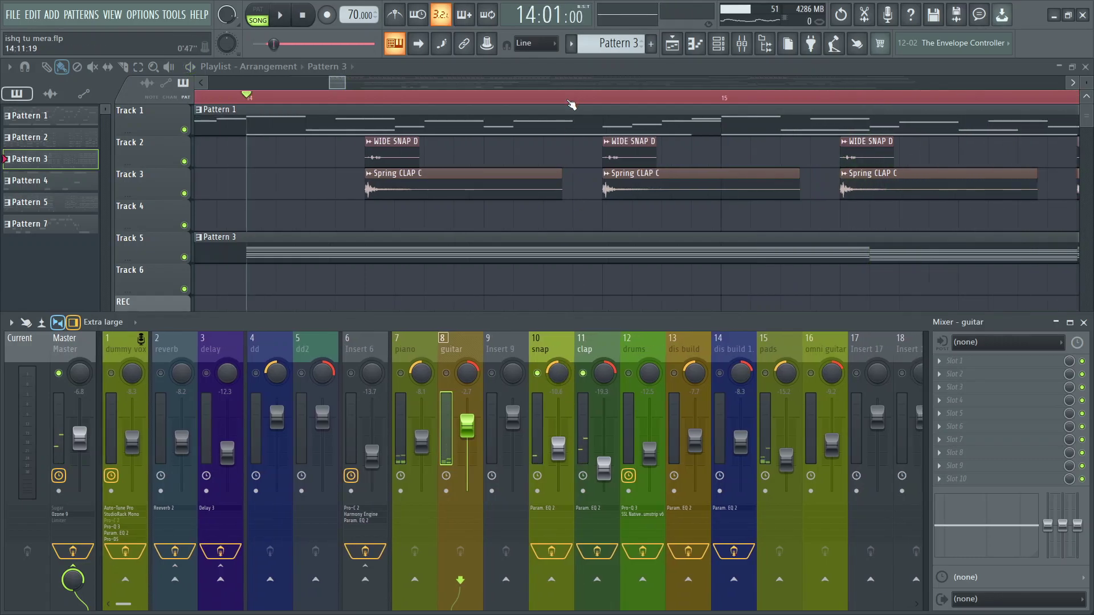
scroll(1091, 80, "down", 2)
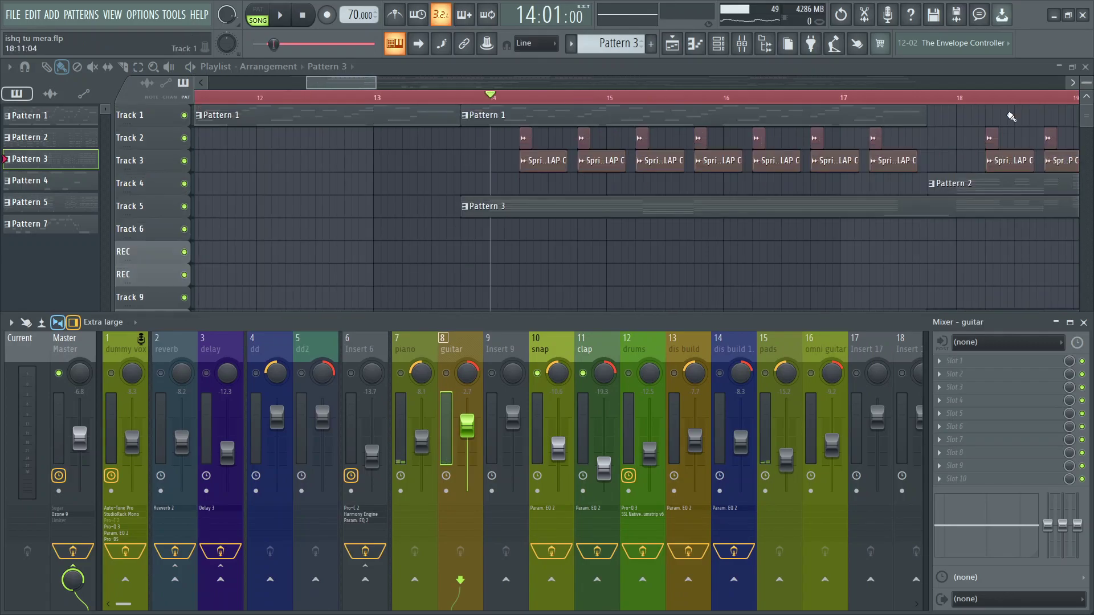
scroll(595, 98, "down", 5)
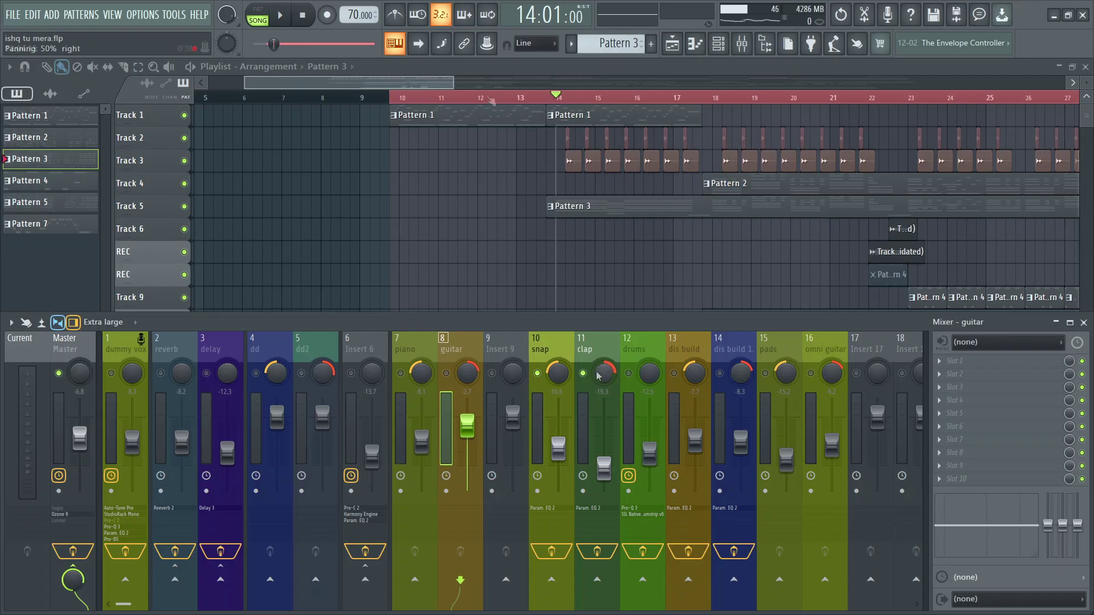
scroll(492, 100, "down", 2)
key("F9")
scroll(915, 267, "down", 1)
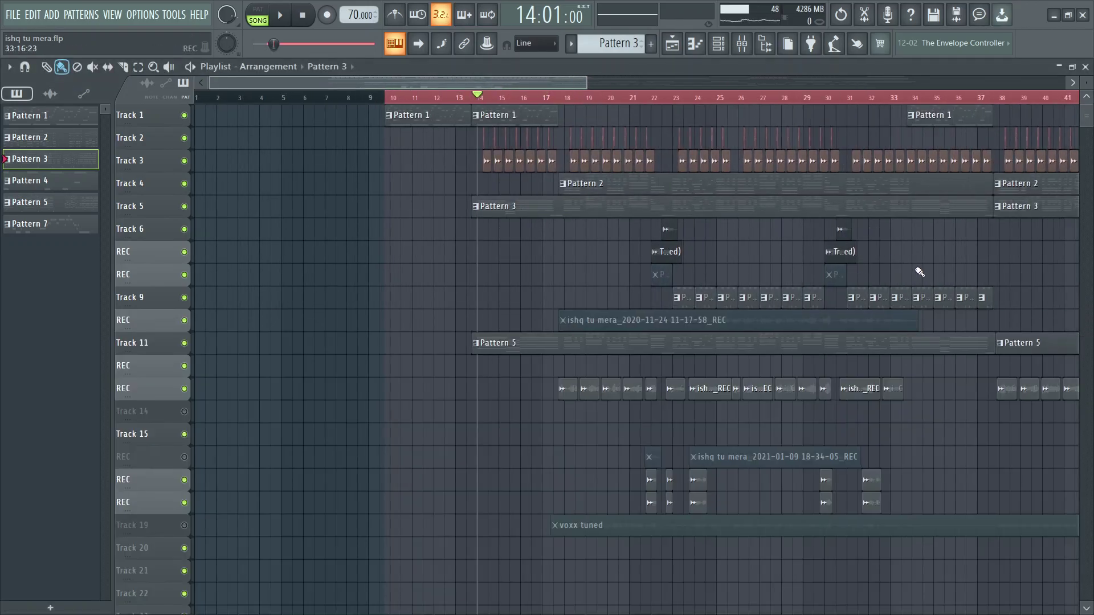
left_click_drag(1089, 82, 1089, 88)
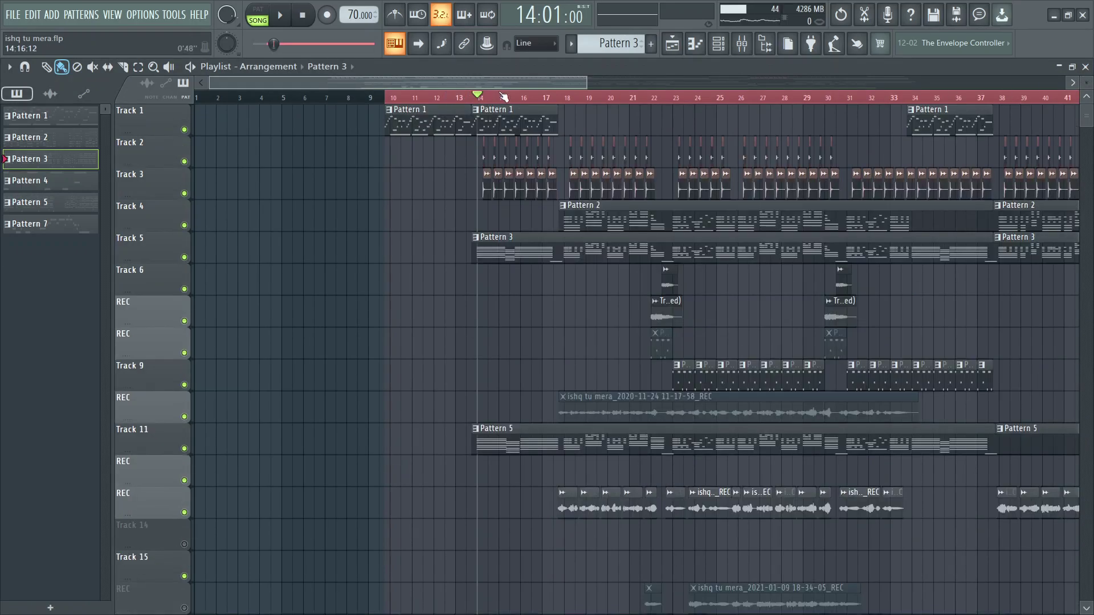
scroll(504, 97, "up", 2)
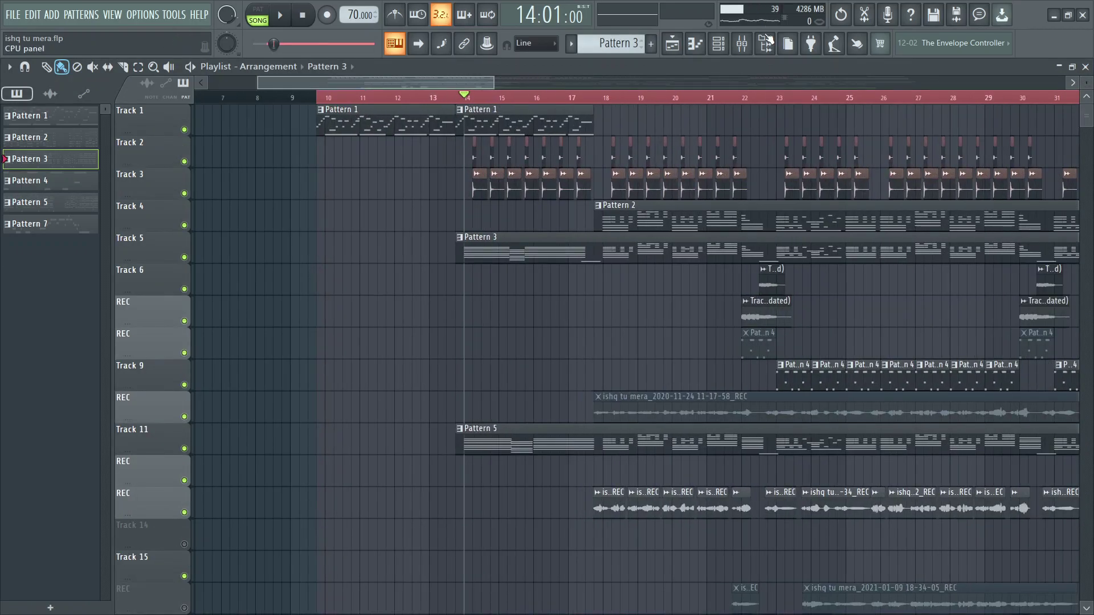
scroll(465, 107, "up", 2)
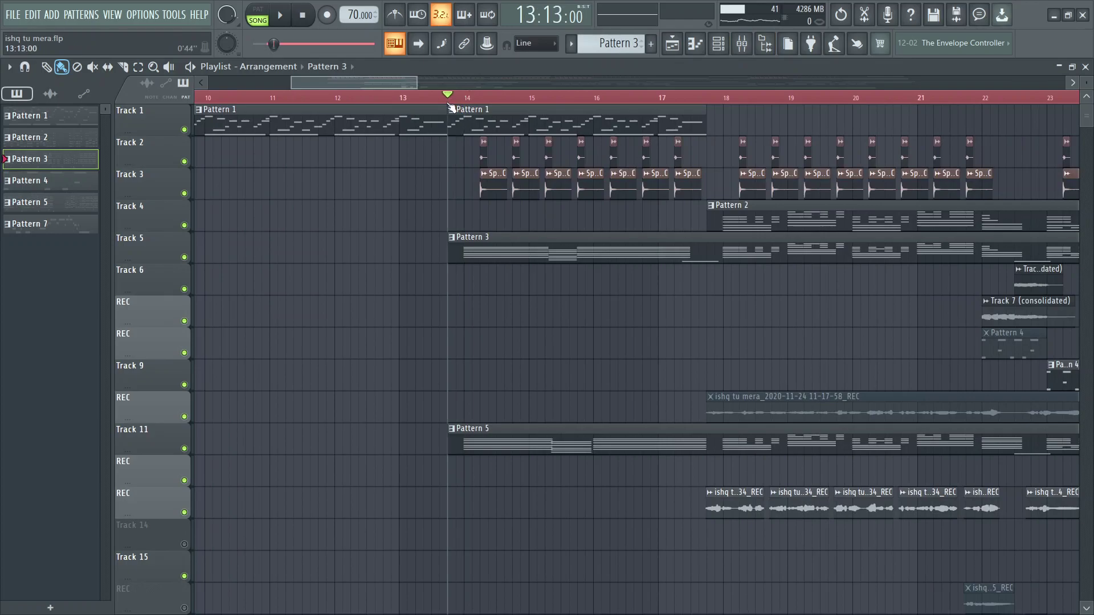
Step: Listen to the arrangement with all mixer tracks enabled from the start of Pattern 3, checking the mixer and channel rack, and stop playback
key("F9")
key("space")
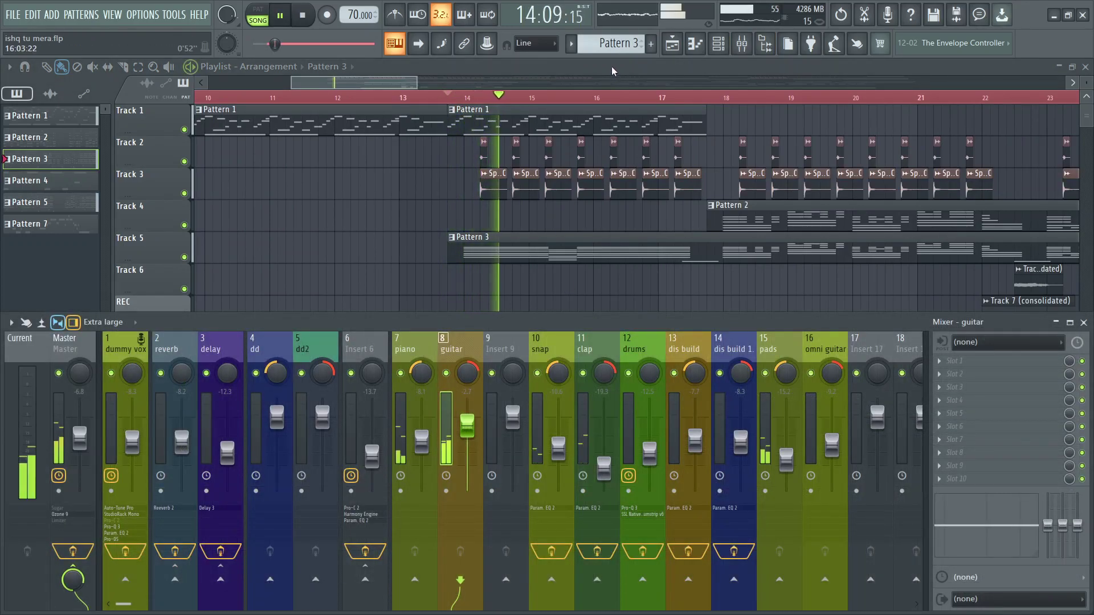
scroll(611, 66, "down", 2)
scroll(609, 81, "down", 2)
scroll(609, 80, "down", 1)
key("F9")
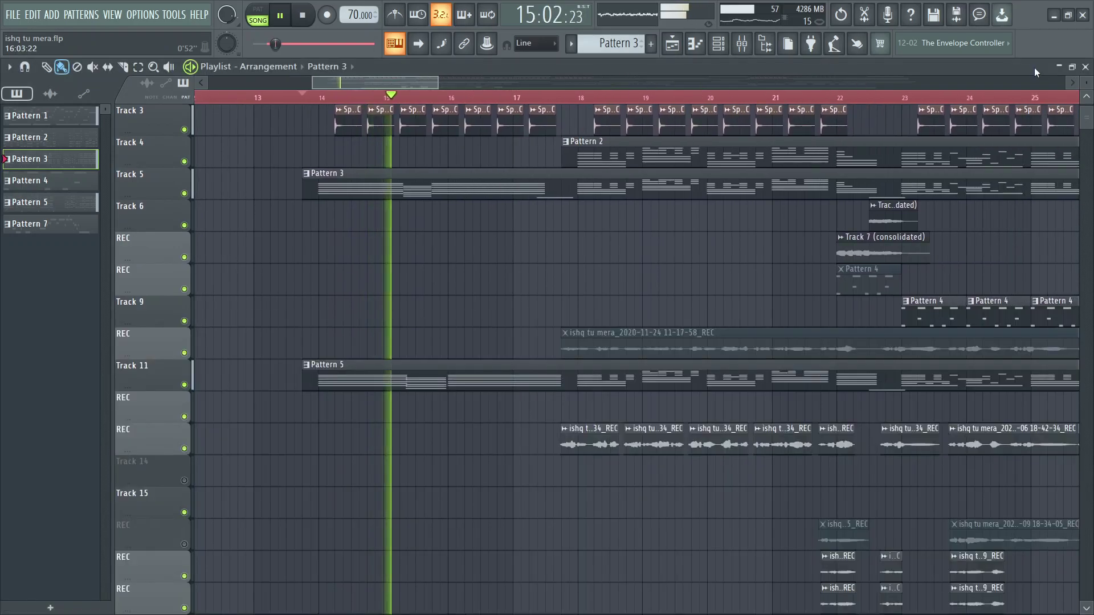
left_click_drag(1090, 80, 1084, 84)
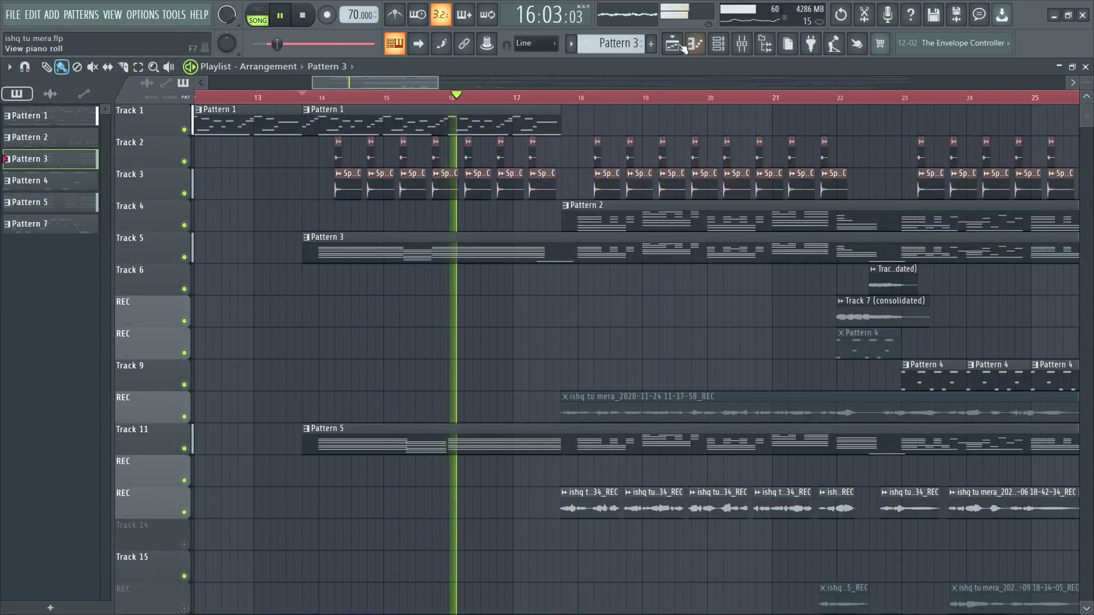
left_click(742, 45)
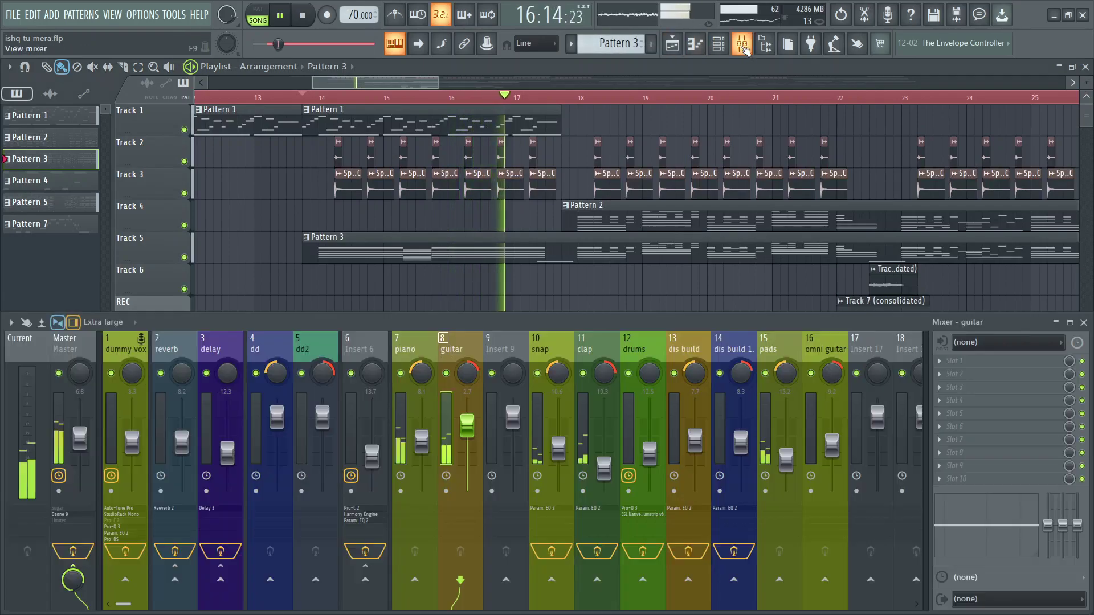
left_click(721, 44)
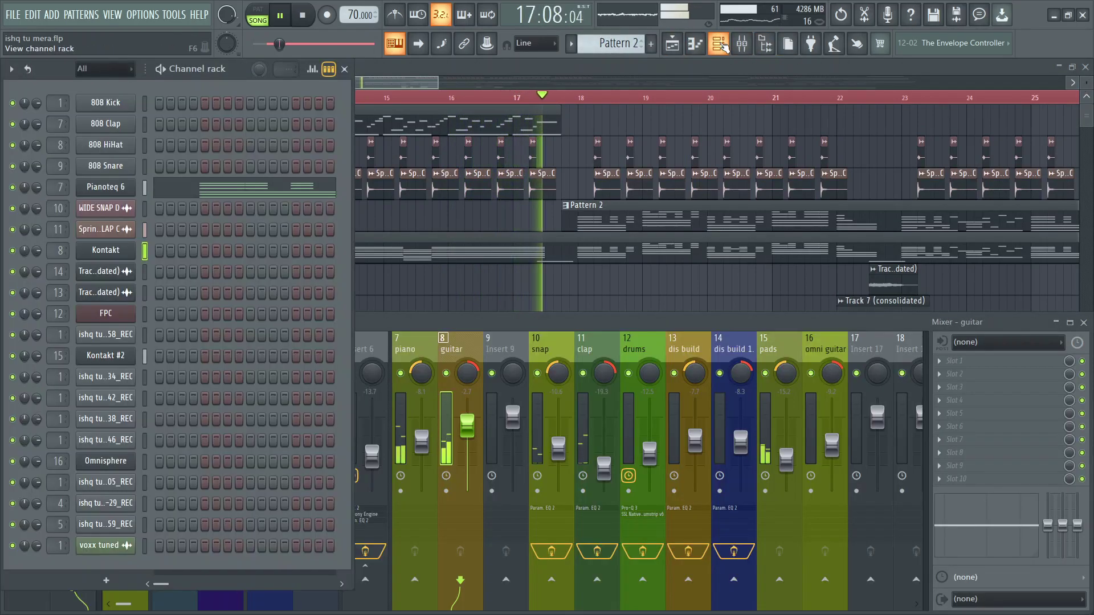
key("space")
left_click(713, 62)
Step: Set the playback position to 17:13:00, where Pattern 2 and the vocal recordings begin
scroll(628, 96, "down", 3)
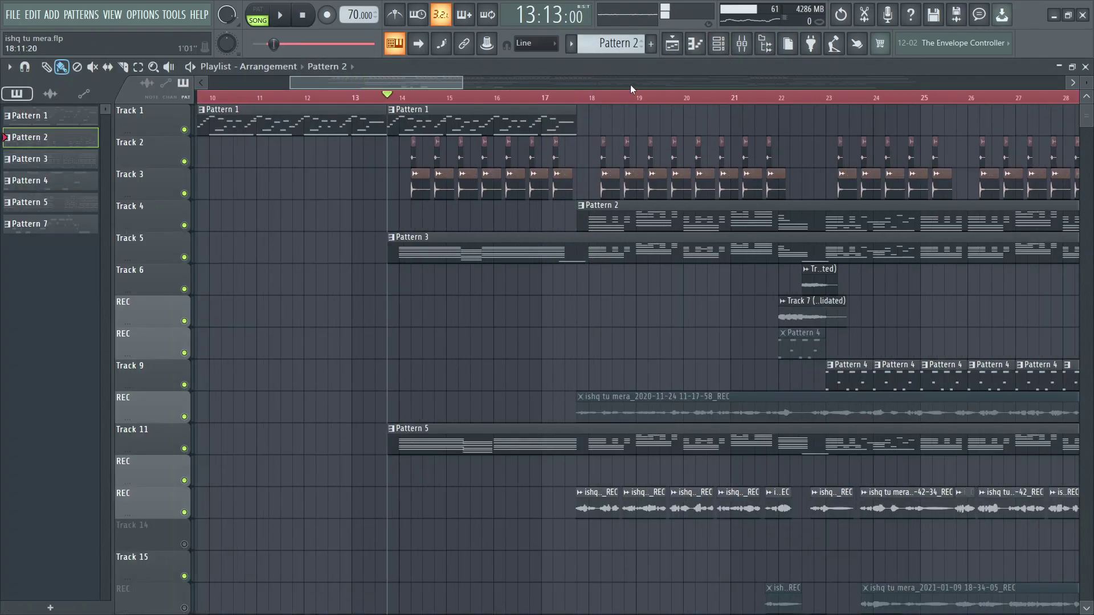
scroll(628, 86, "down", 3)
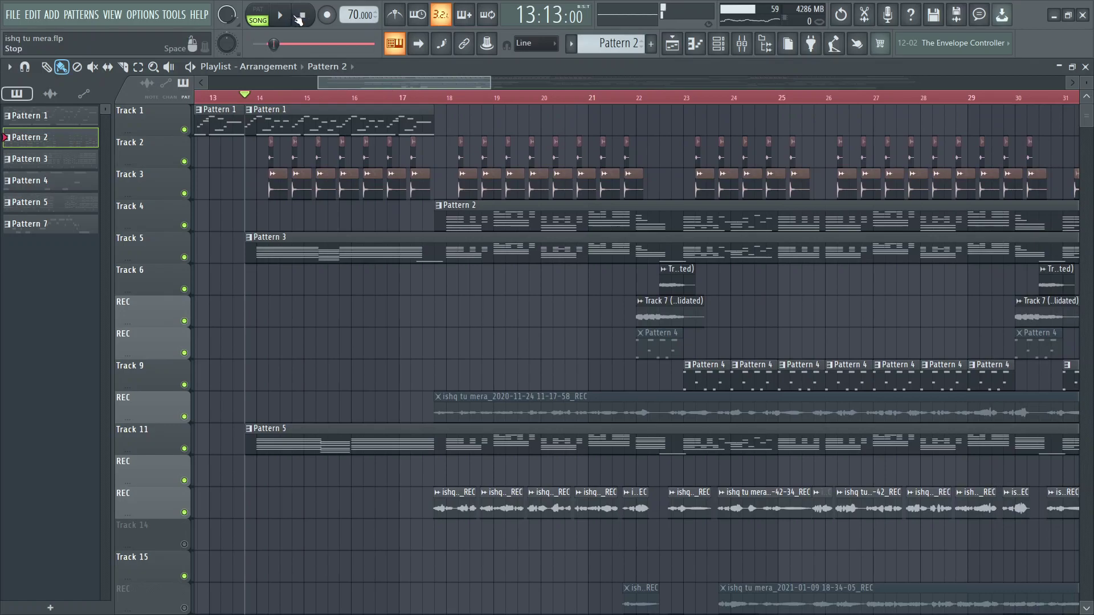
scroll(459, 105, "up", 3)
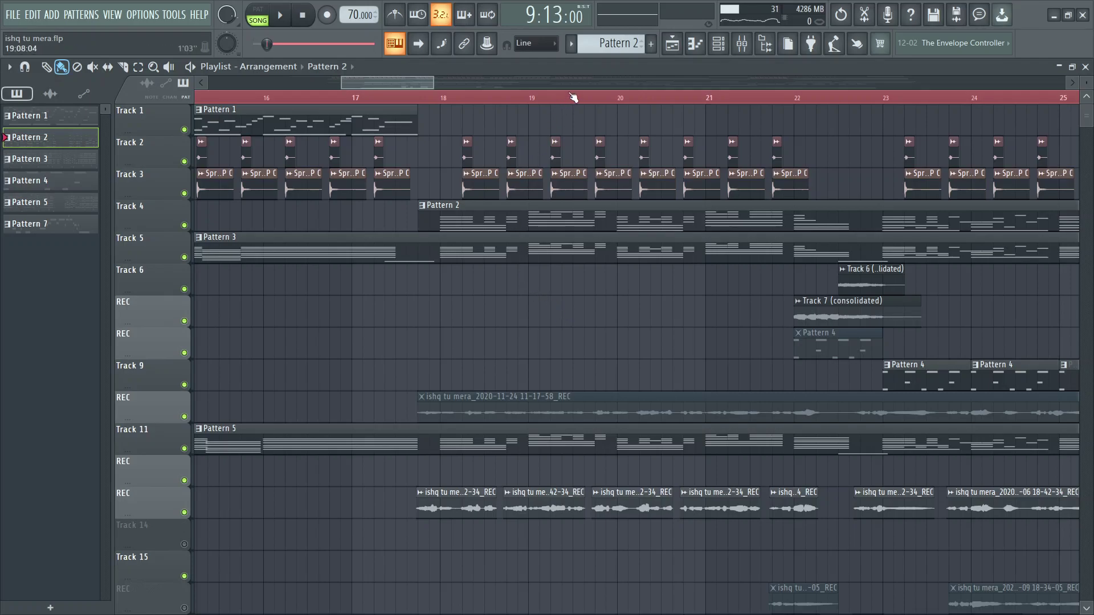
scroll(572, 97, "down", 2)
scroll(572, 97, "up", 2)
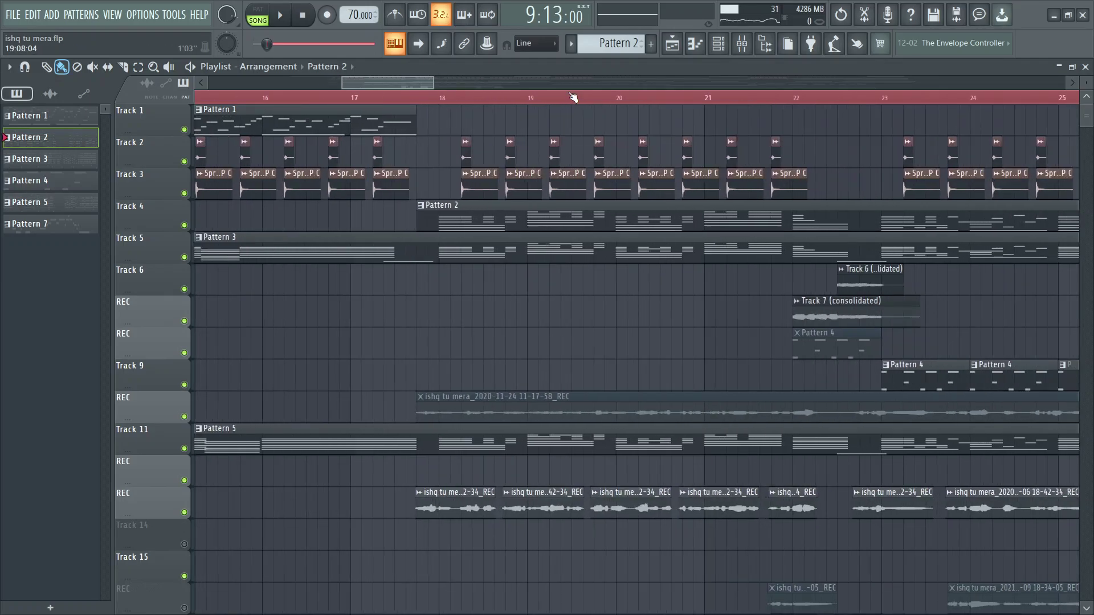
left_click(419, 98)
scroll(462, 107, "up", 1)
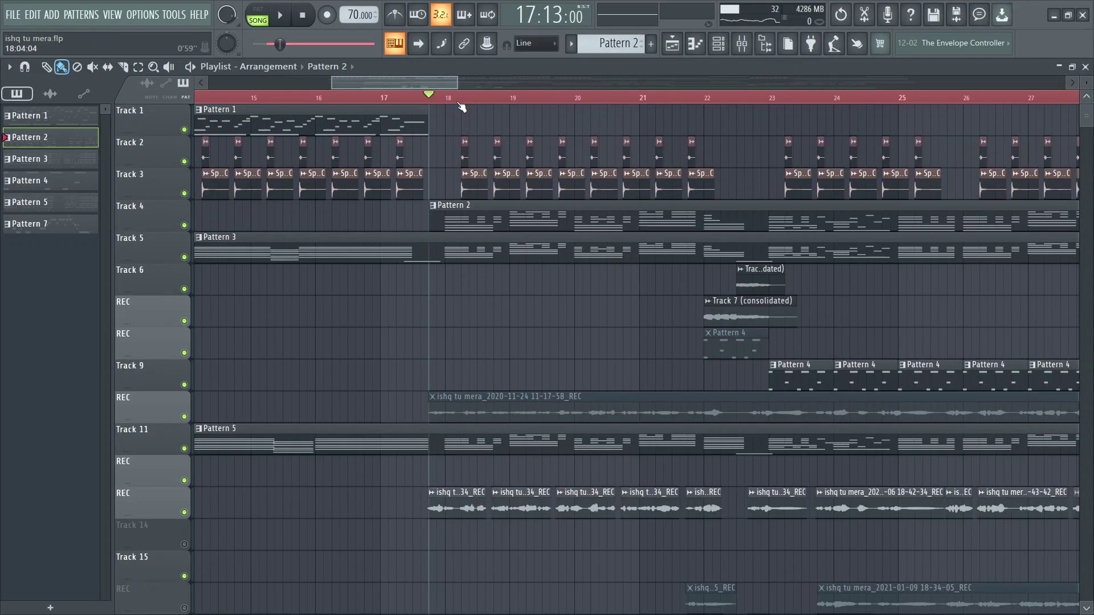
scroll(462, 107, "down", 4)
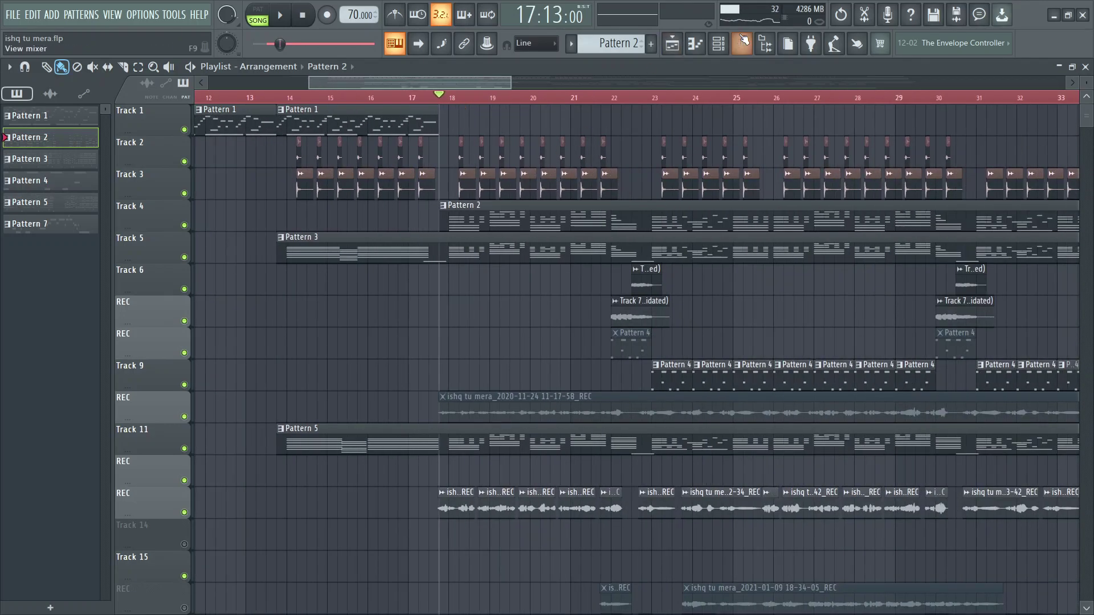
Step: Solo the dummy vox mixer track with its reverb and delay tracks, listen to the vocals, and stop playback
key("F9")
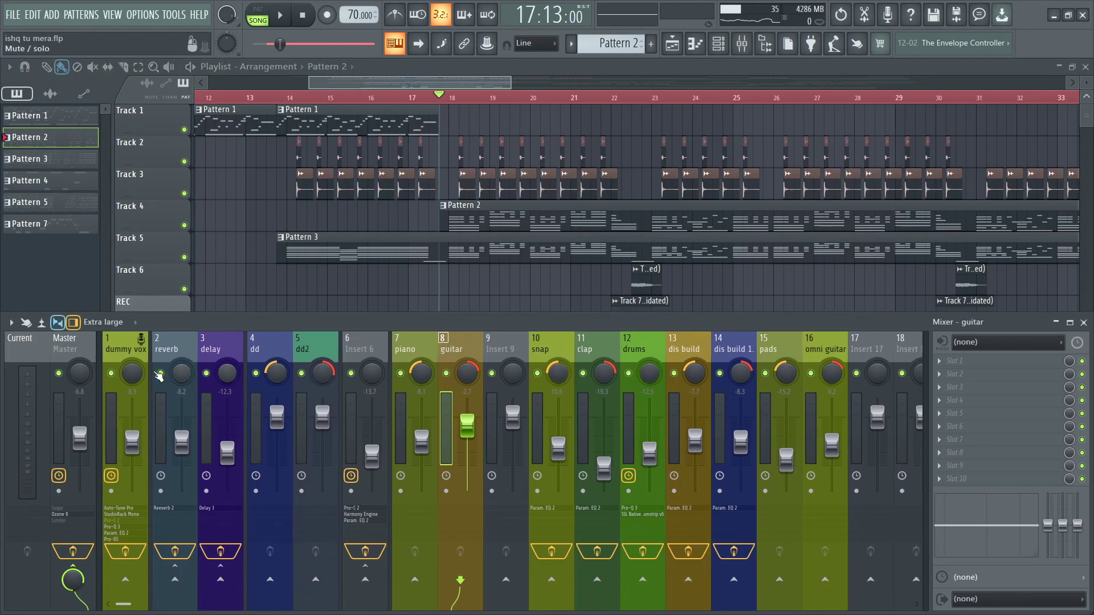
right_click(111, 374)
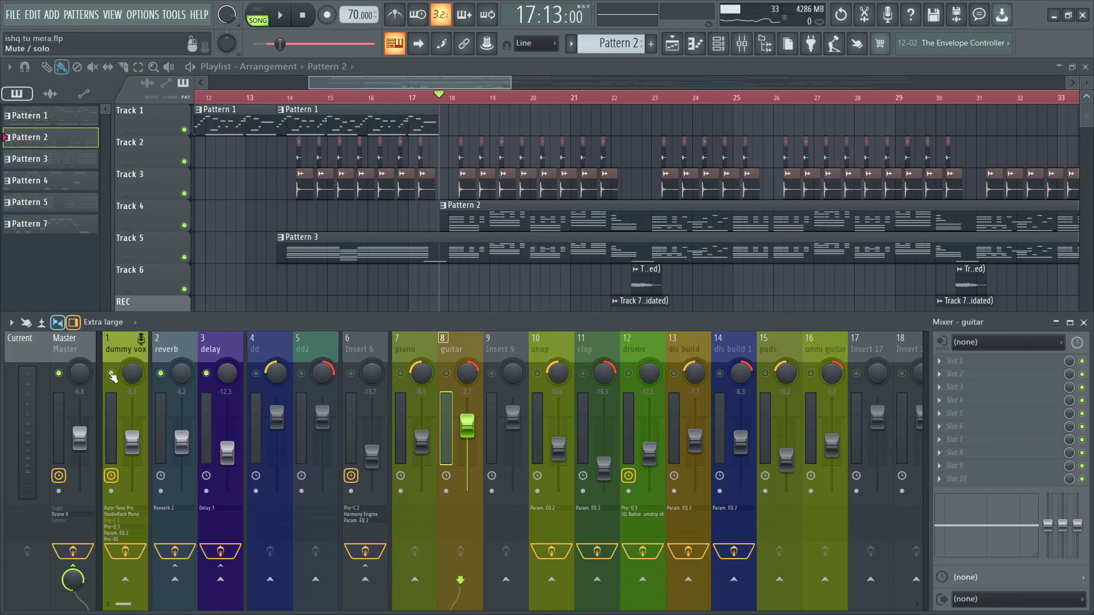
key("space")
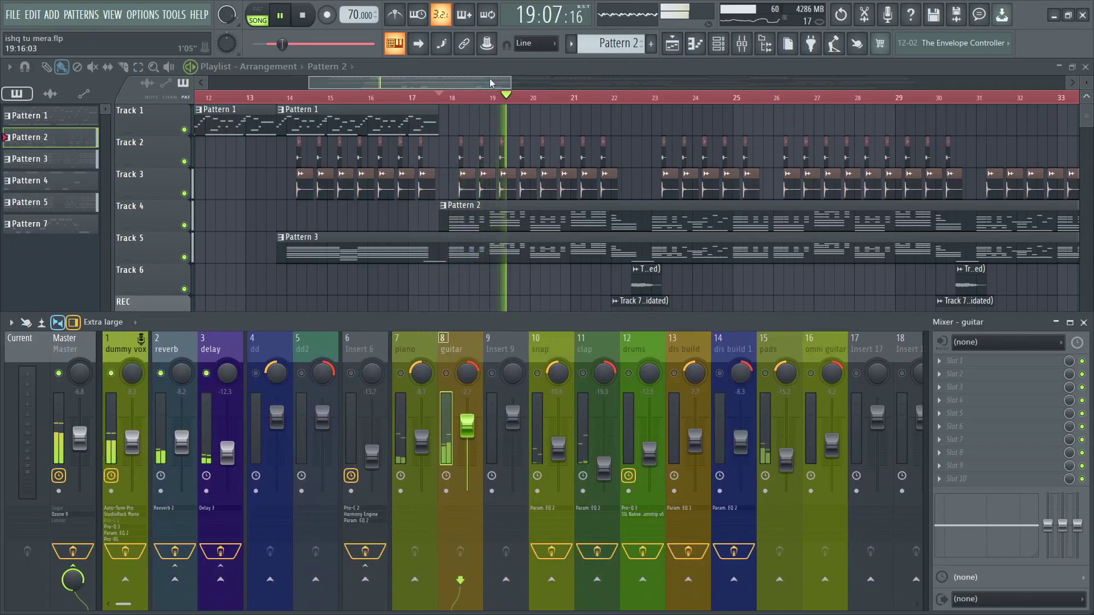
key("F9")
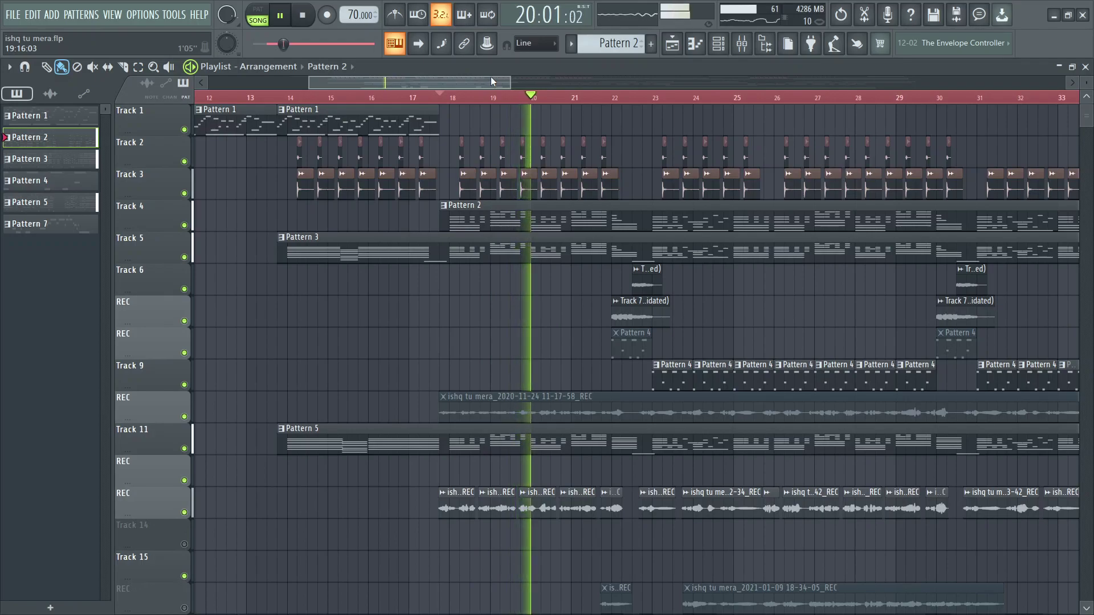
key("space")
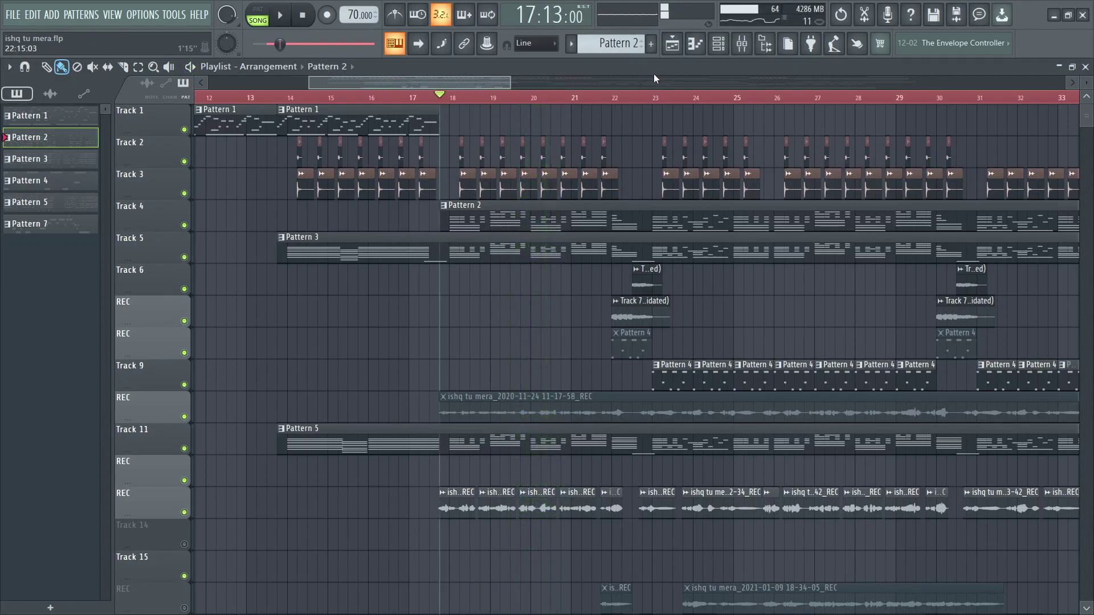
Step: Examine the effect slots and routing of the dummy vox, reverb and delay mixer tracks
left_click(741, 43)
left_click(136, 358)
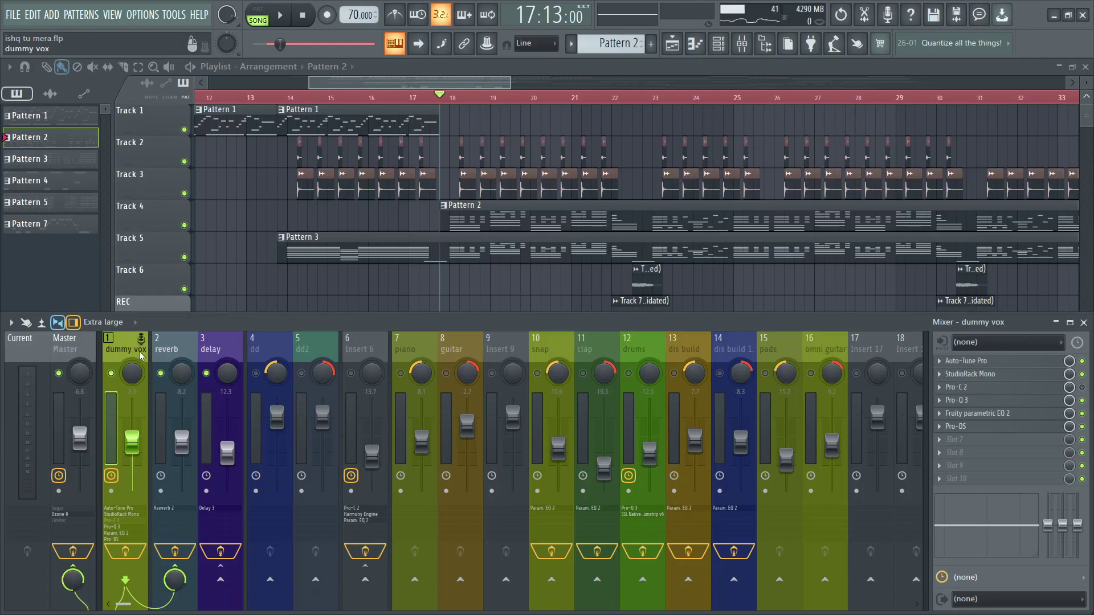
left_click(167, 352)
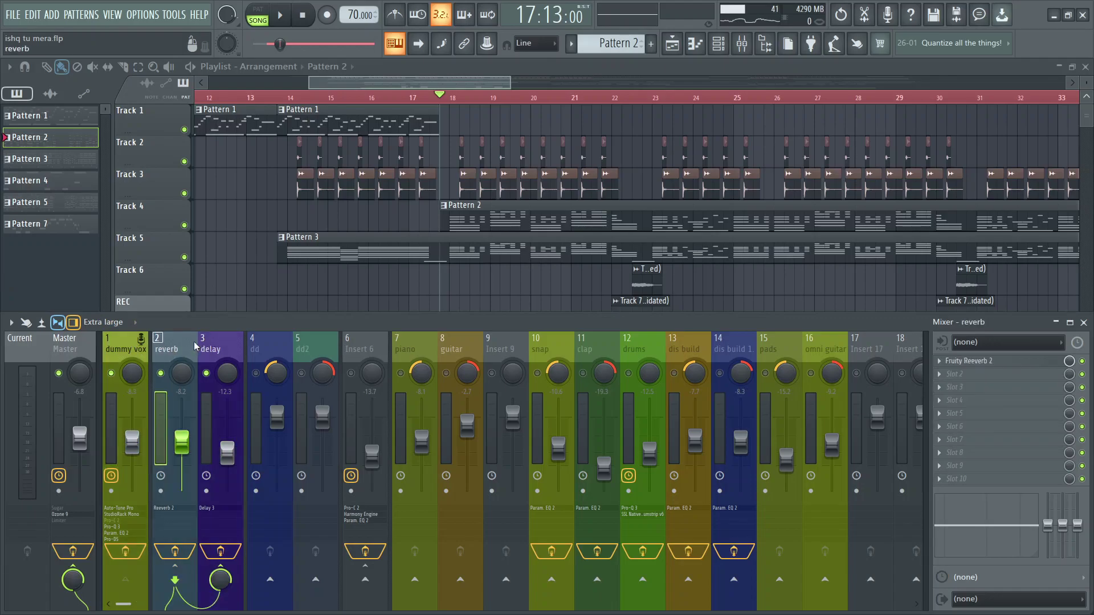
left_click(127, 350)
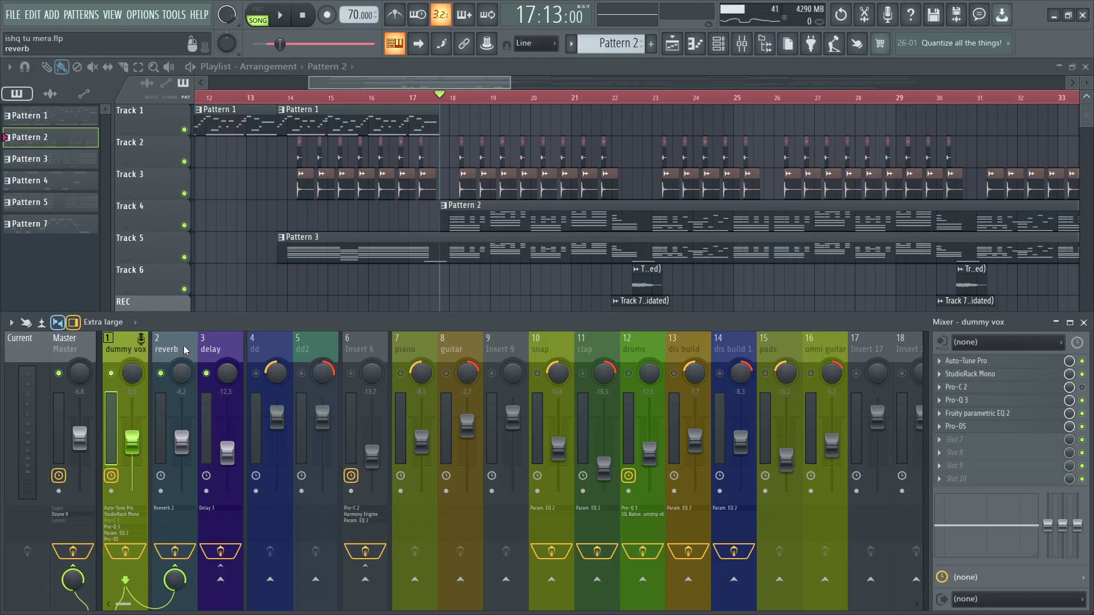
left_click(210, 345)
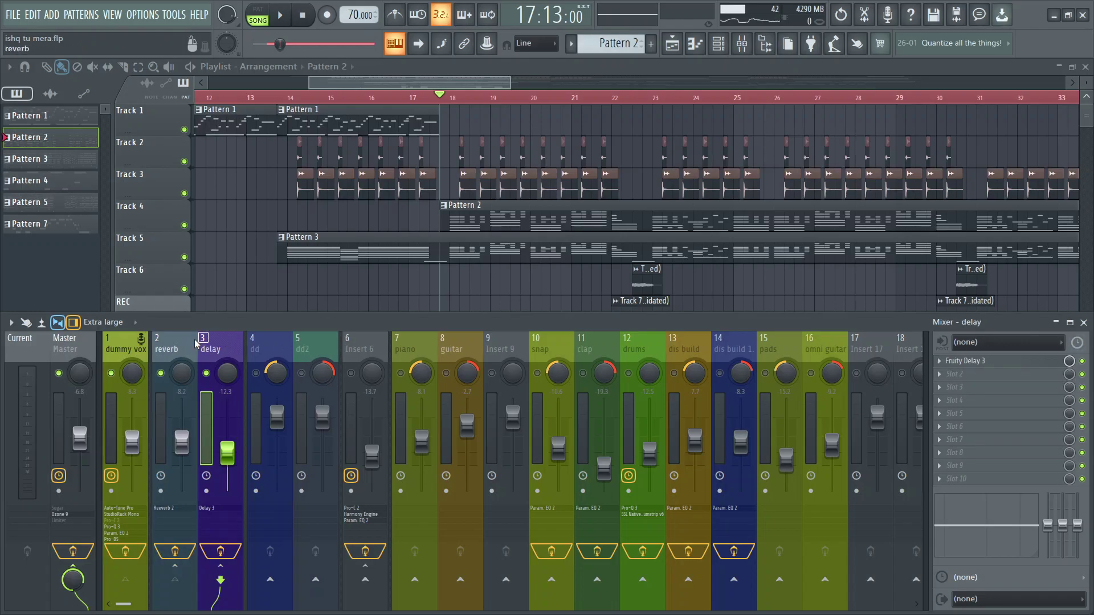
Step: Check the delay and dummy vox mixer tracks' effect slots, and end the vocal solo so all mixer tracks are enabled
left_click(195, 342)
left_click(127, 354)
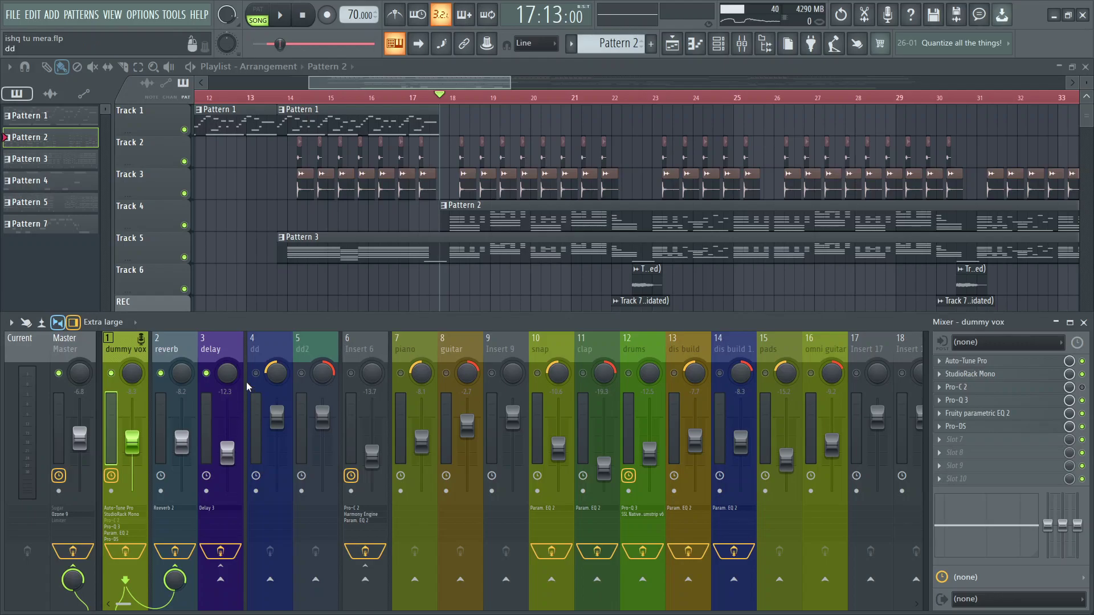
right_click(111, 375)
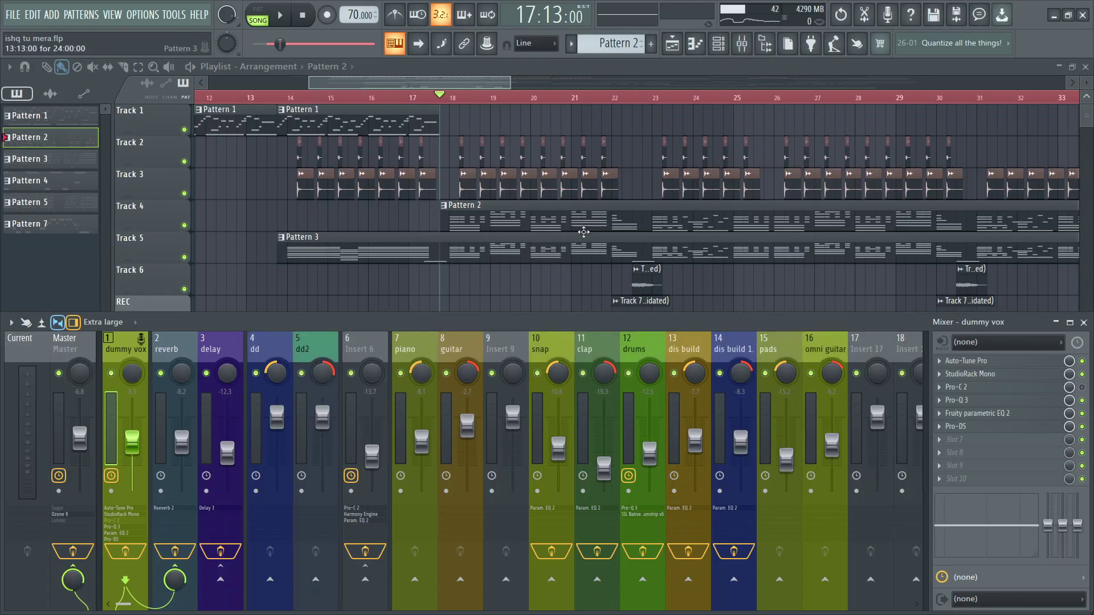
Step: Set the playback position to 22:01:00, where the Track 7 (consolidated) clip begins
scroll(573, 245, "down", 3)
scroll(591, 220, "up", 1)
scroll(666, 89, "down", 2)
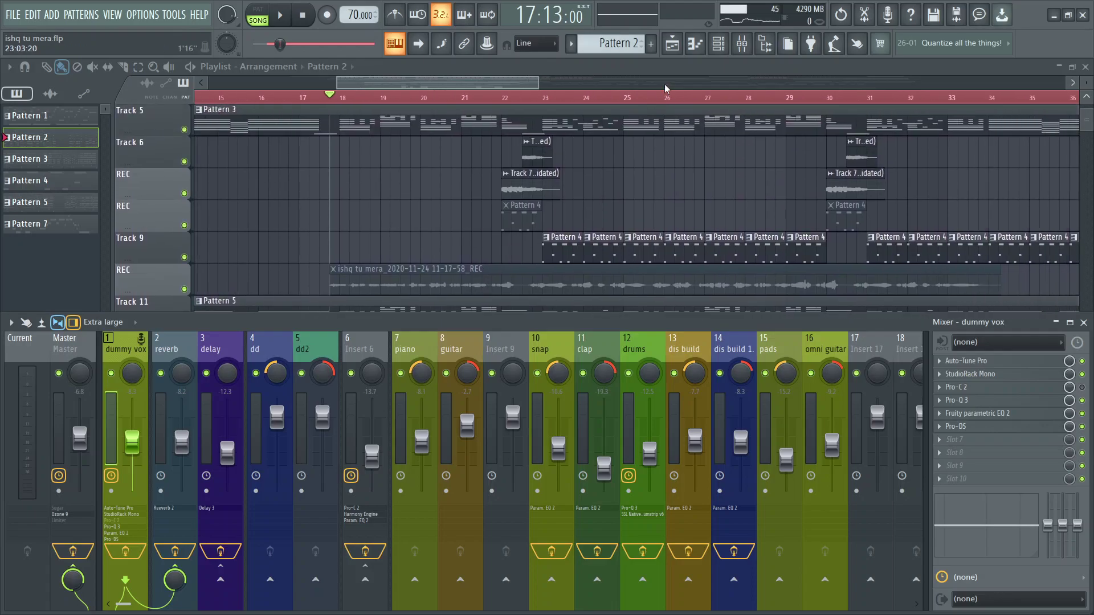
scroll(563, 187, "up", 4)
scroll(539, 131, "down", 2)
scroll(532, 90, "up", 2)
scroll(532, 94, "up", 4)
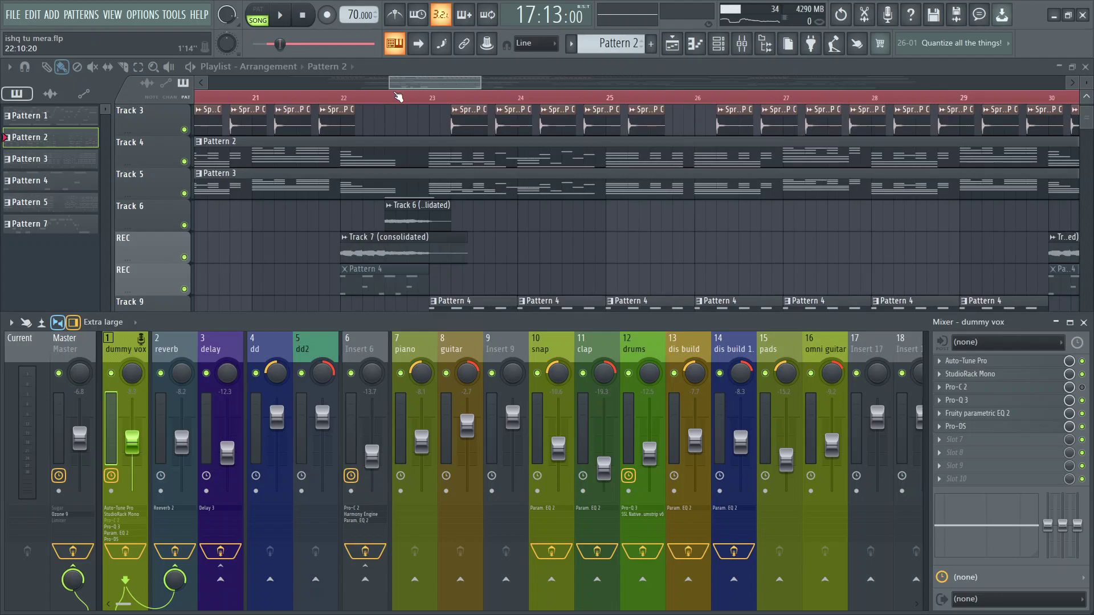
left_click(331, 100)
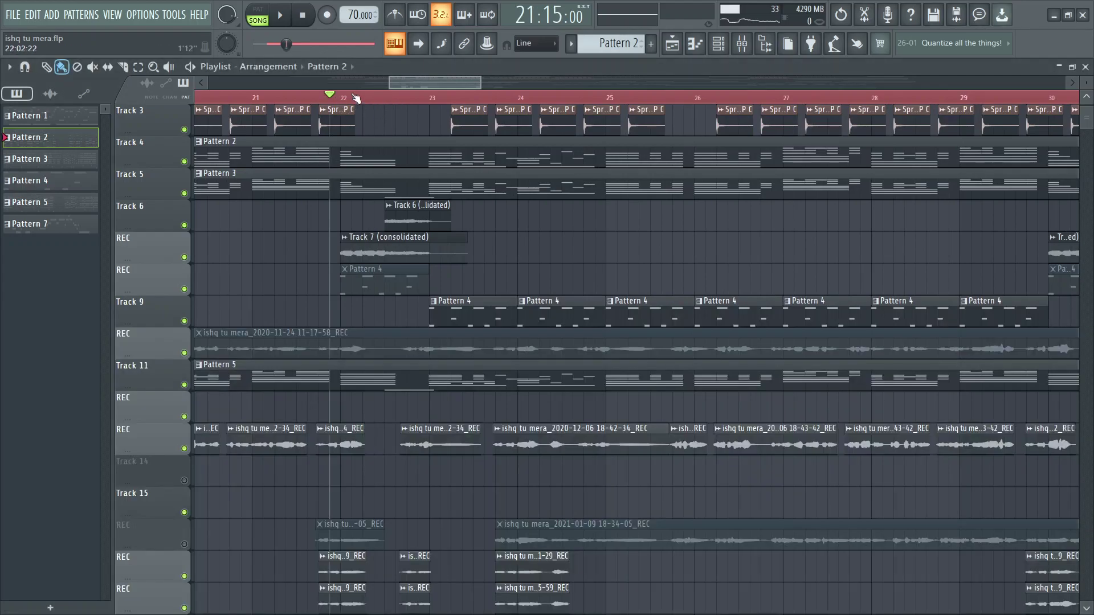
left_click(342, 98)
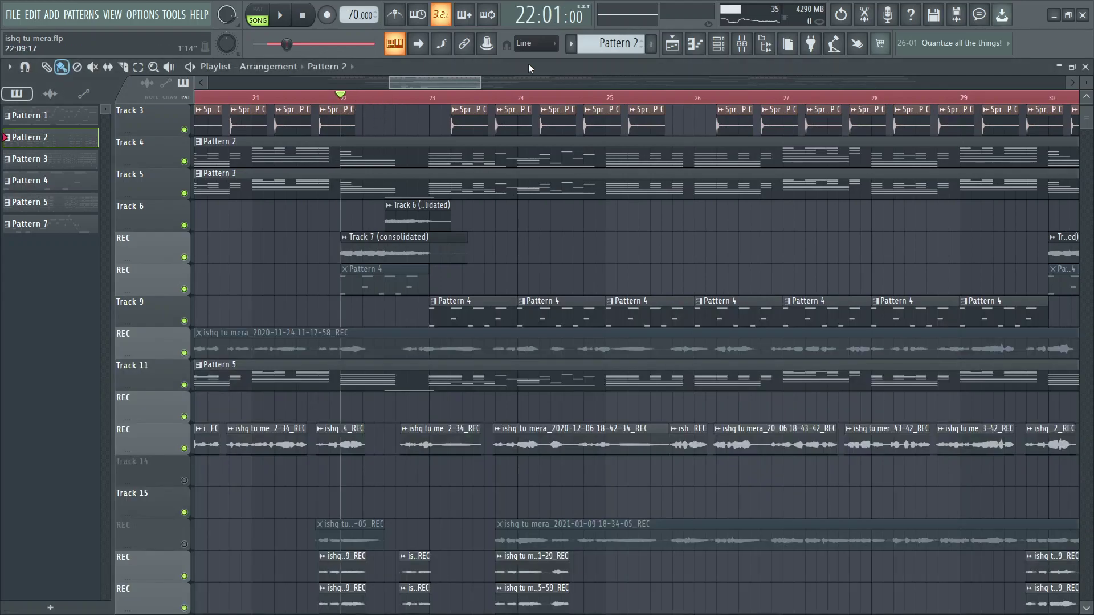
Step: Solo the dis build and dis build 1 mixer tracks, listen to the build twice from 22:01:00, and stop playback
left_click(742, 44)
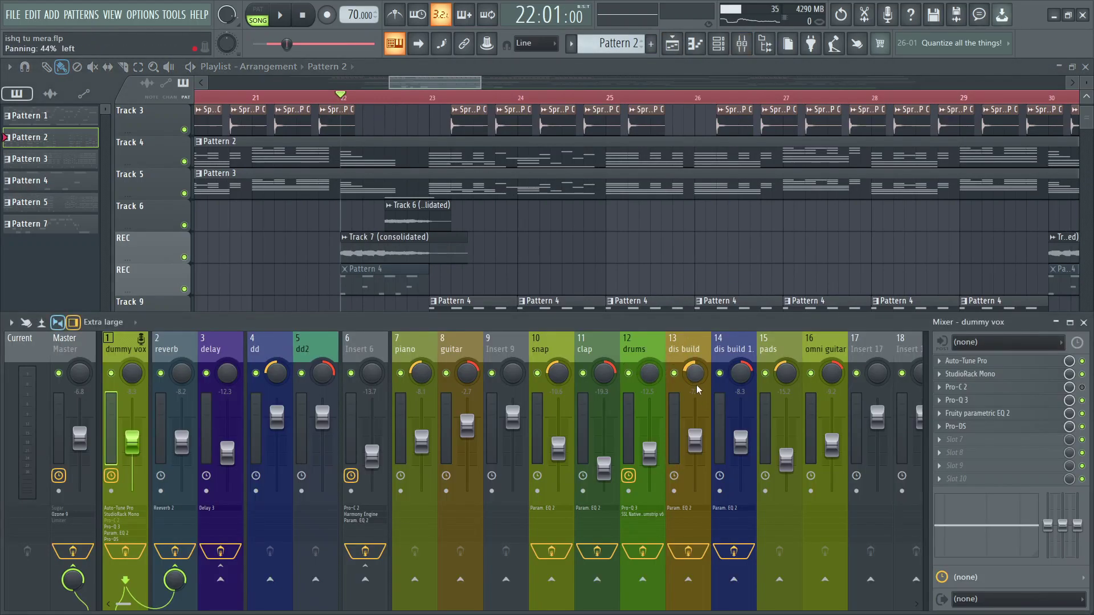
right_click(674, 373)
left_click(720, 373)
key("space")
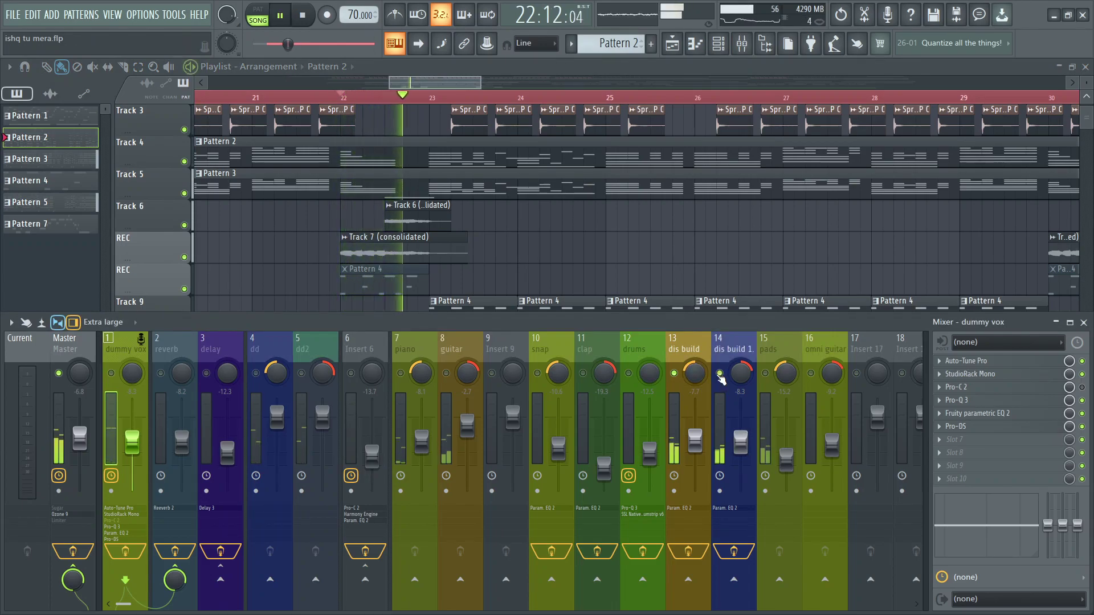
key("space")
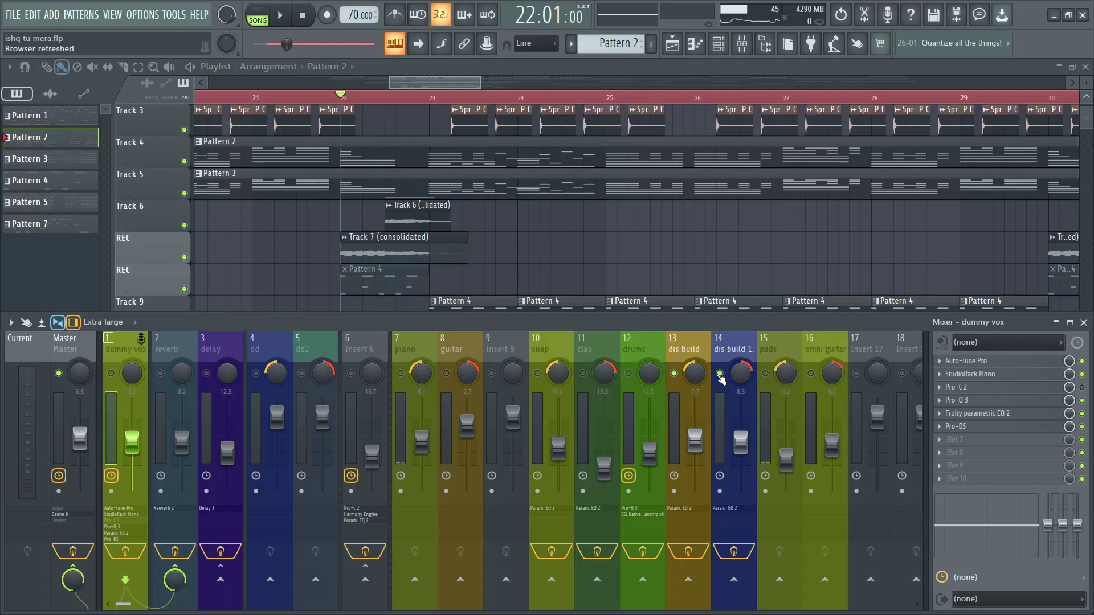
key("space")
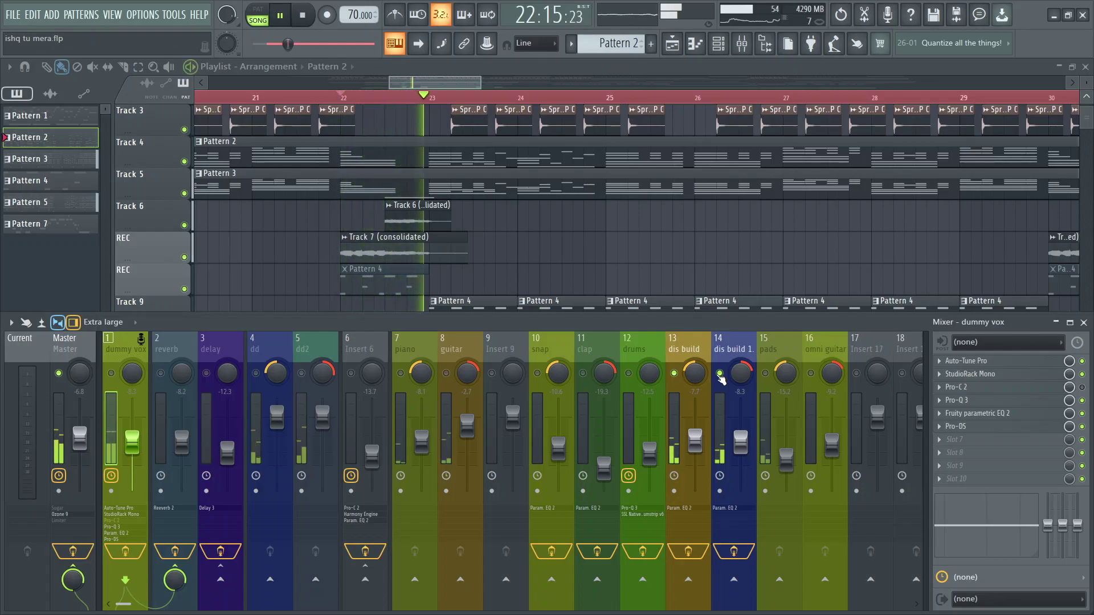
key("space")
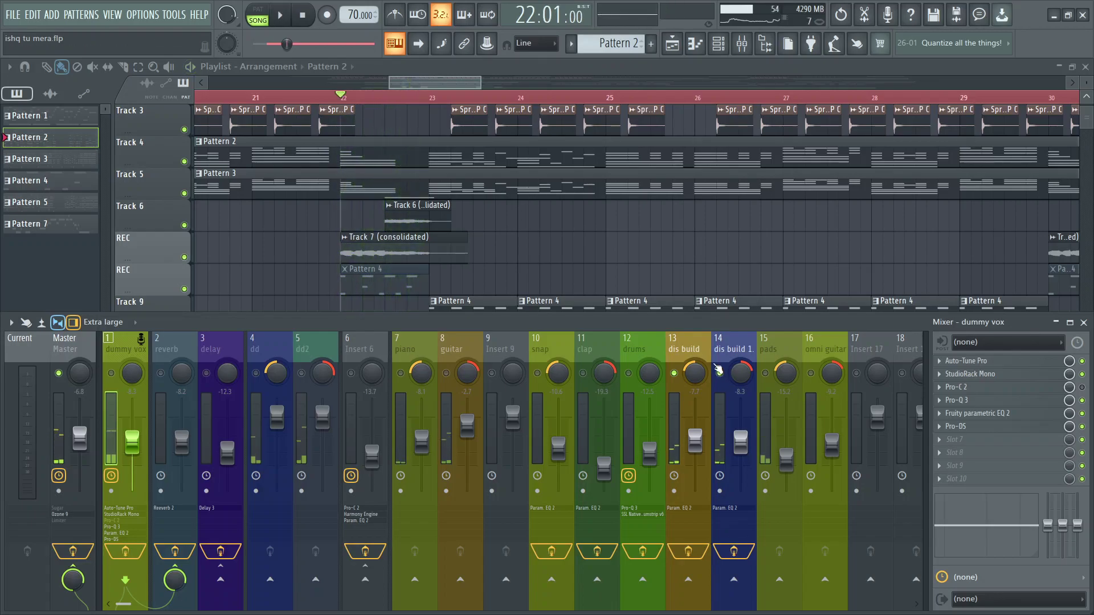
Step: Enable all mixer tracks again, listen to the full arrangement from 21:05:00 through the build clips, and stop playback
right_click(723, 376)
right_click(722, 376)
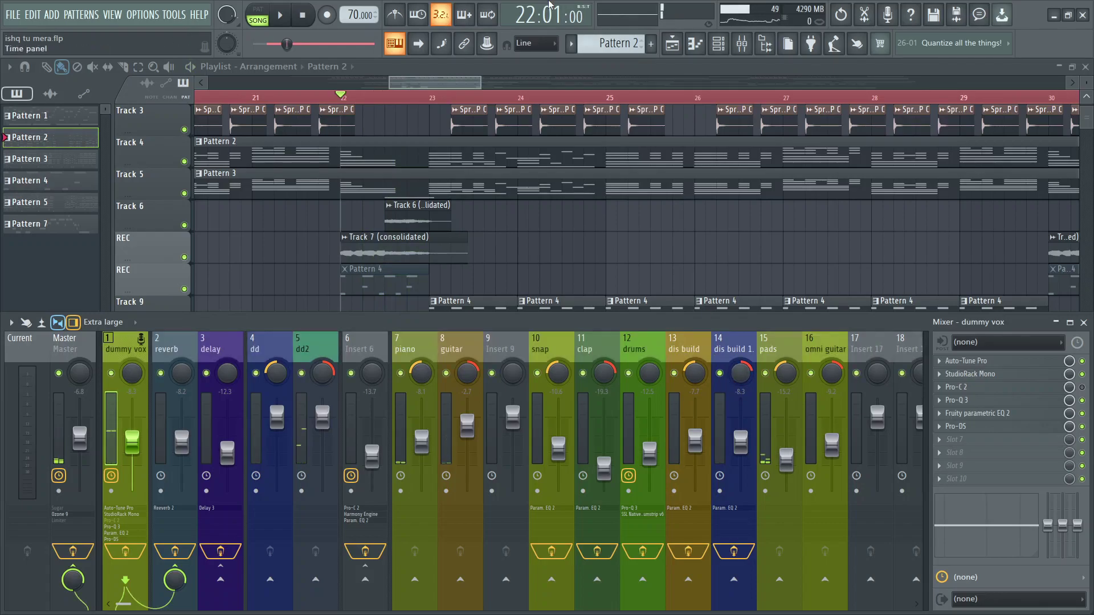
left_click(277, 100)
key("F9")
key("space")
scroll(403, 245, "down", 2)
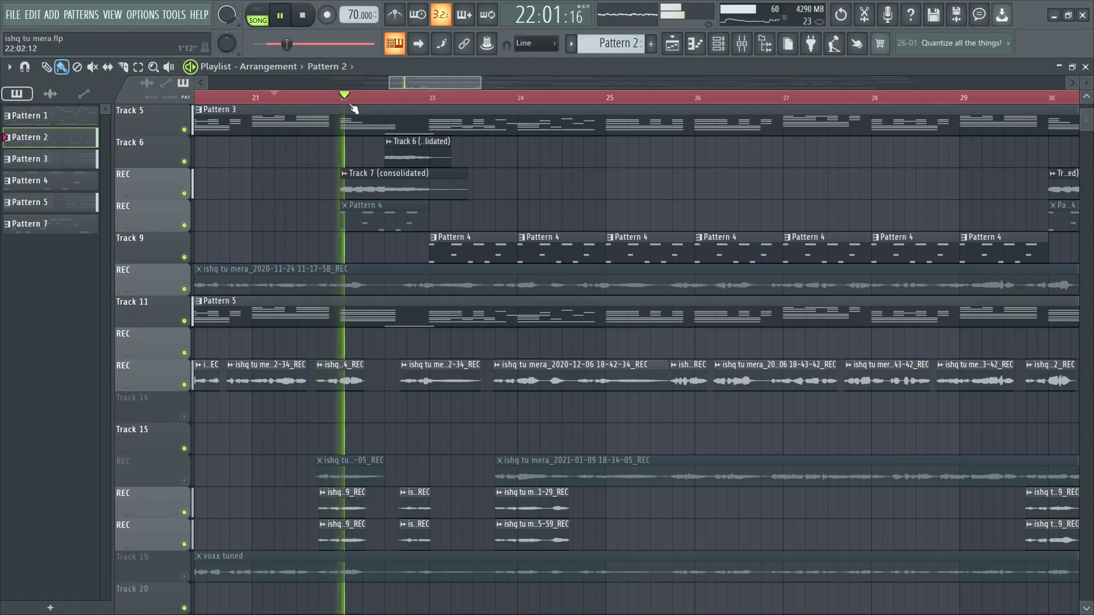
scroll(367, 97, "up", 1)
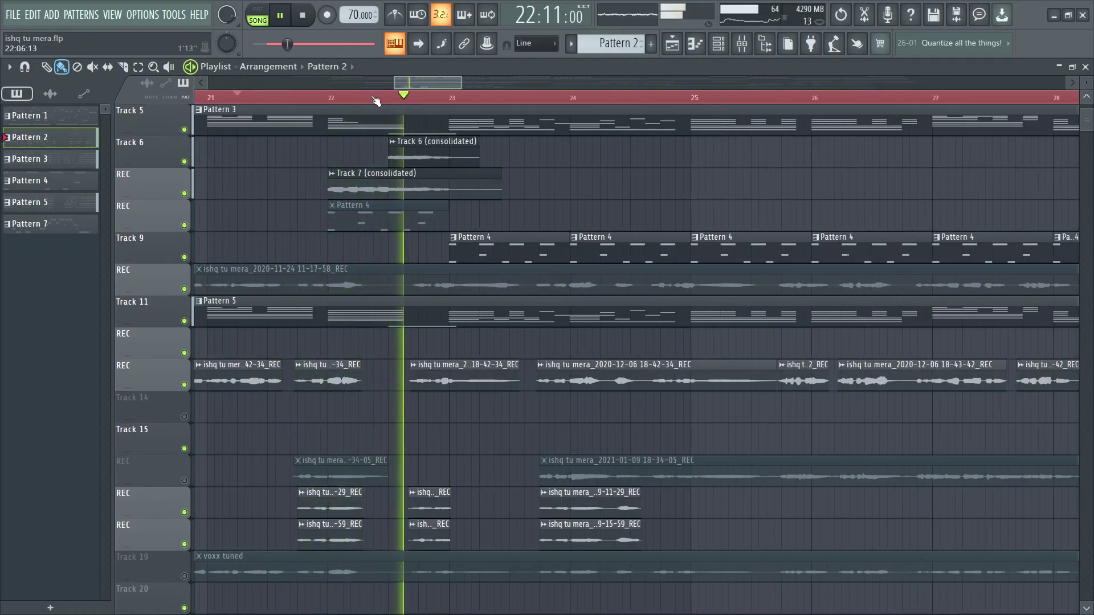
key("space")
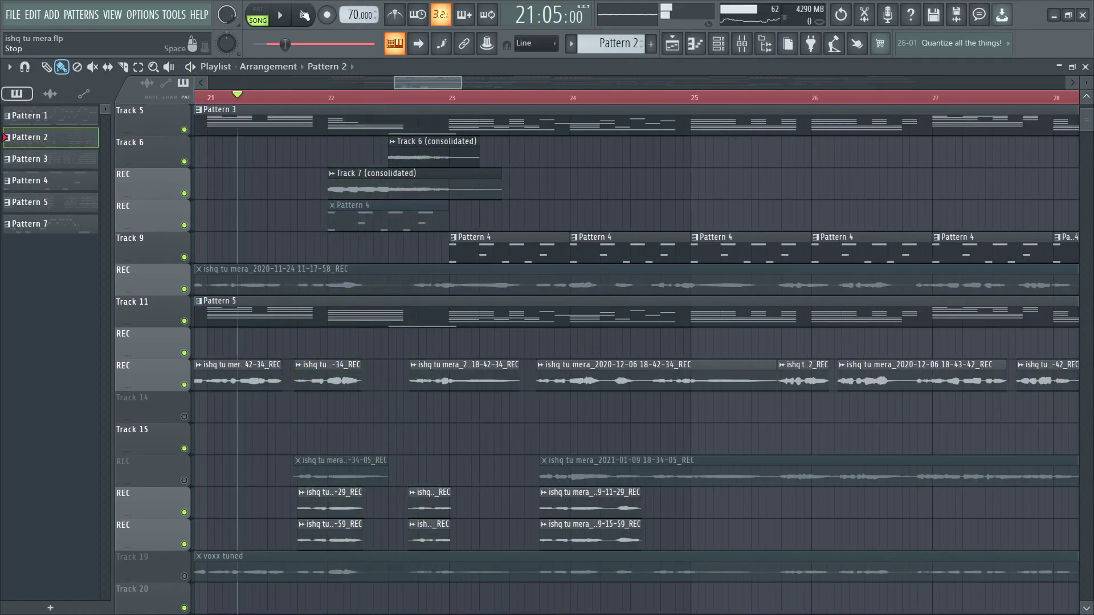
Step: Set the playback position to 23:01:00, where Track 9's Pattern 4 clips begin, and solo playlist Track 9
scroll(442, 162, "up", 4)
scroll(501, 100, "down", 3)
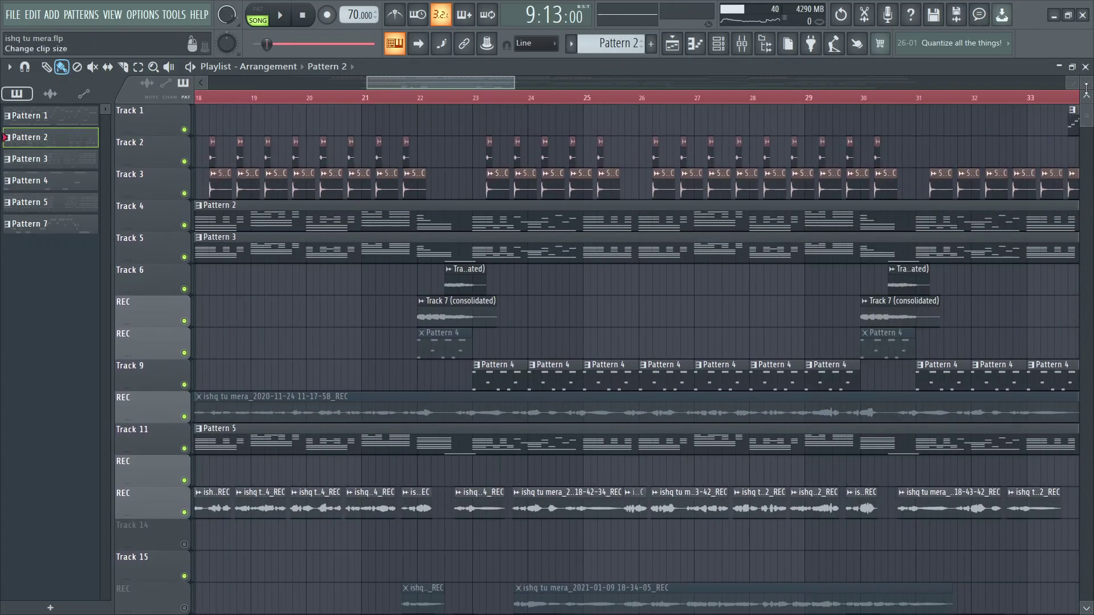
left_click_drag(1090, 83, 1089, 111)
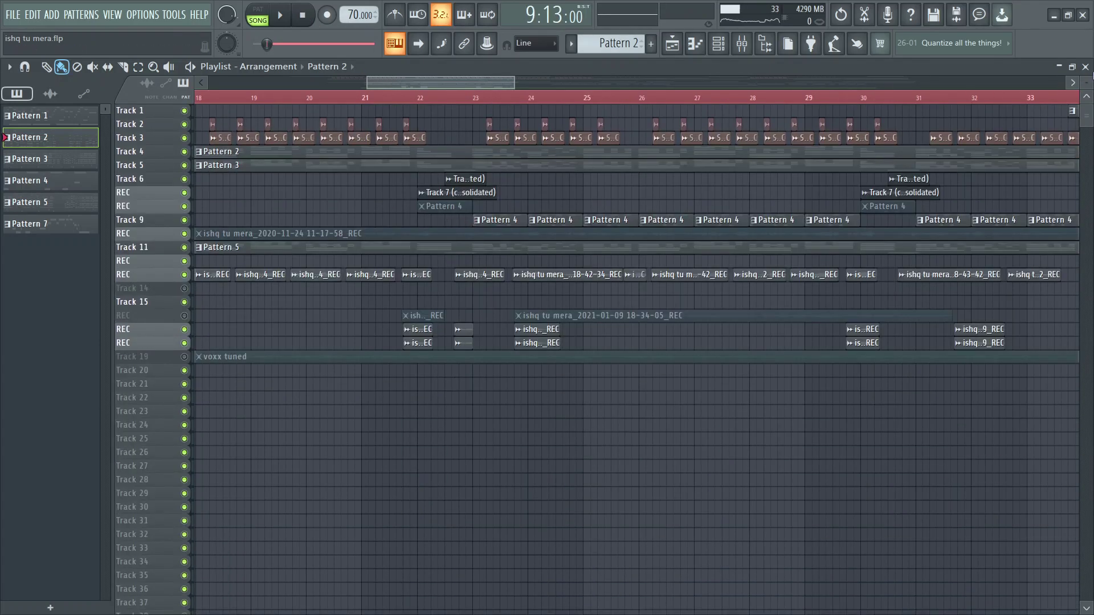
scroll(545, 171, "up", 3)
scroll(541, 81, "up", 1)
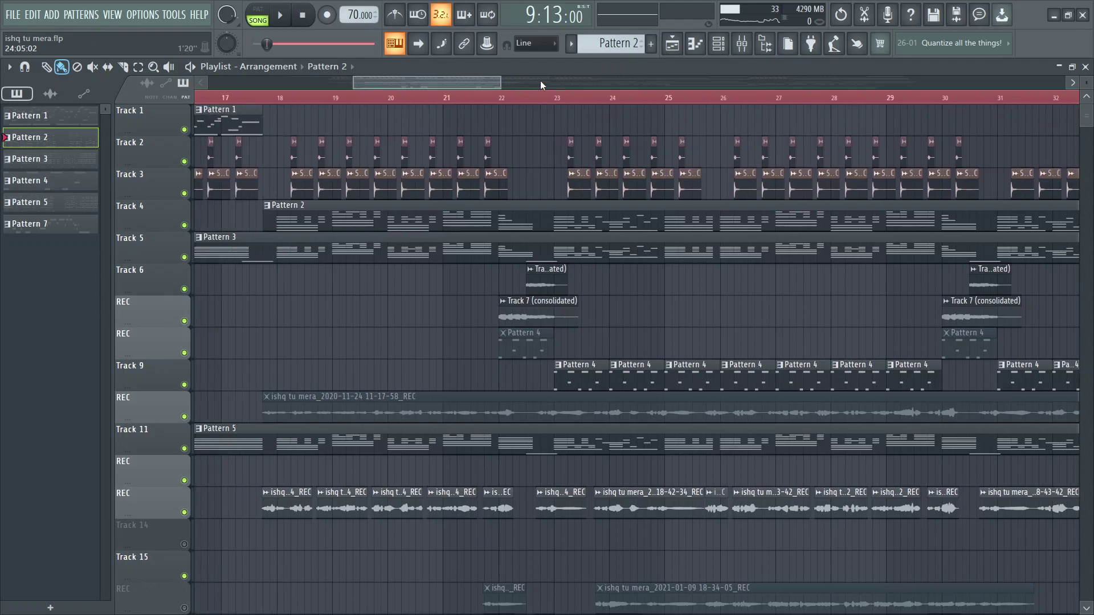
scroll(541, 80, "down", 2)
left_click_drag(440, 98, 432, 98)
right_click(184, 385)
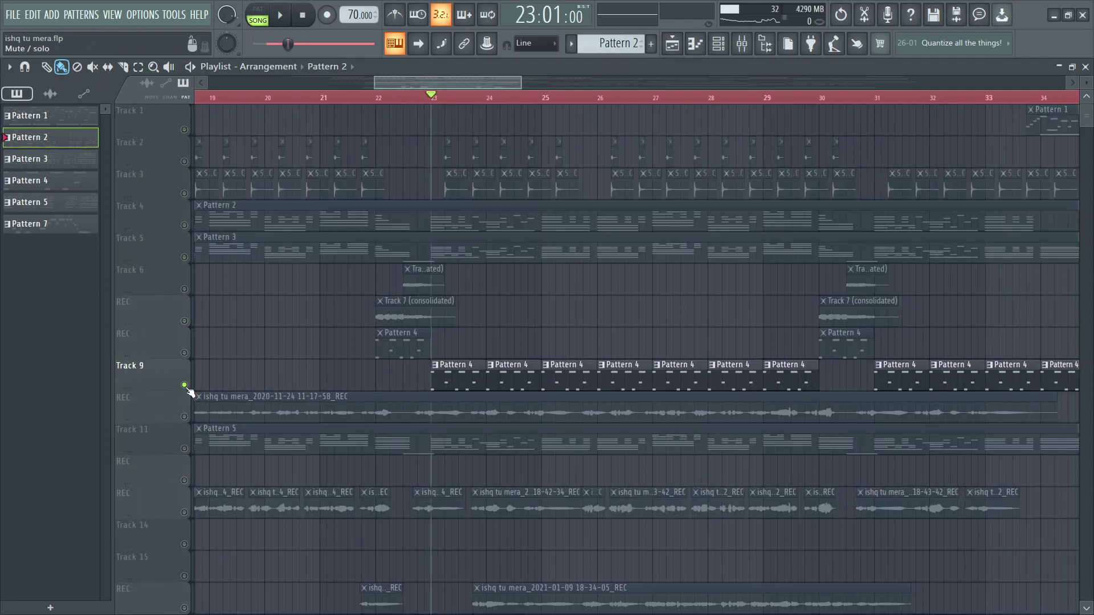
Step: Listen to the soloed Pattern 4 clips, check the drums mixer track's effect slots, and stop playback
key("space")
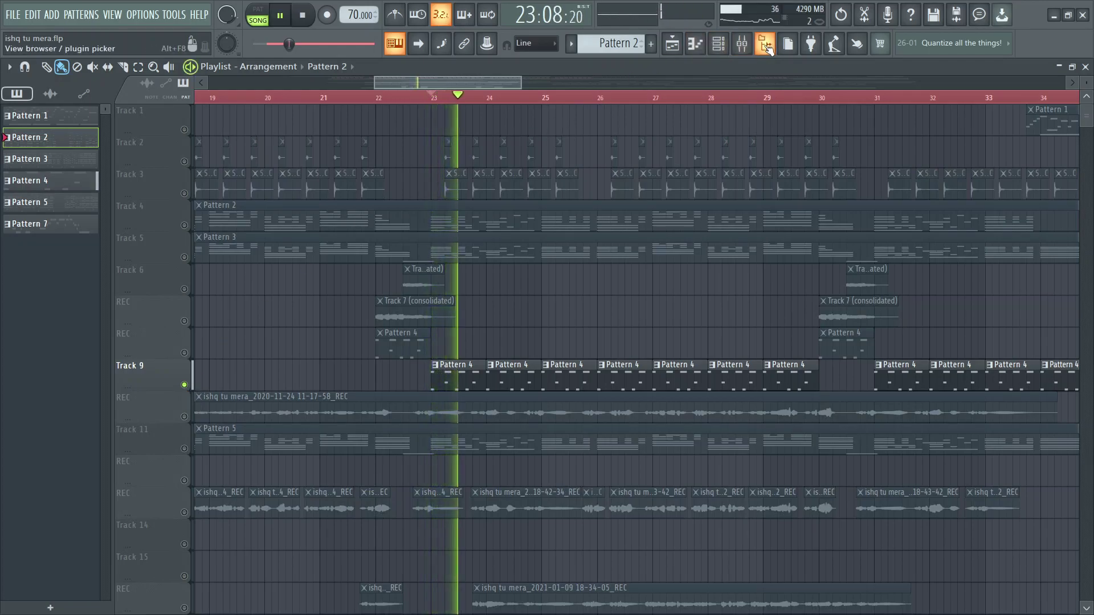
left_click(742, 46)
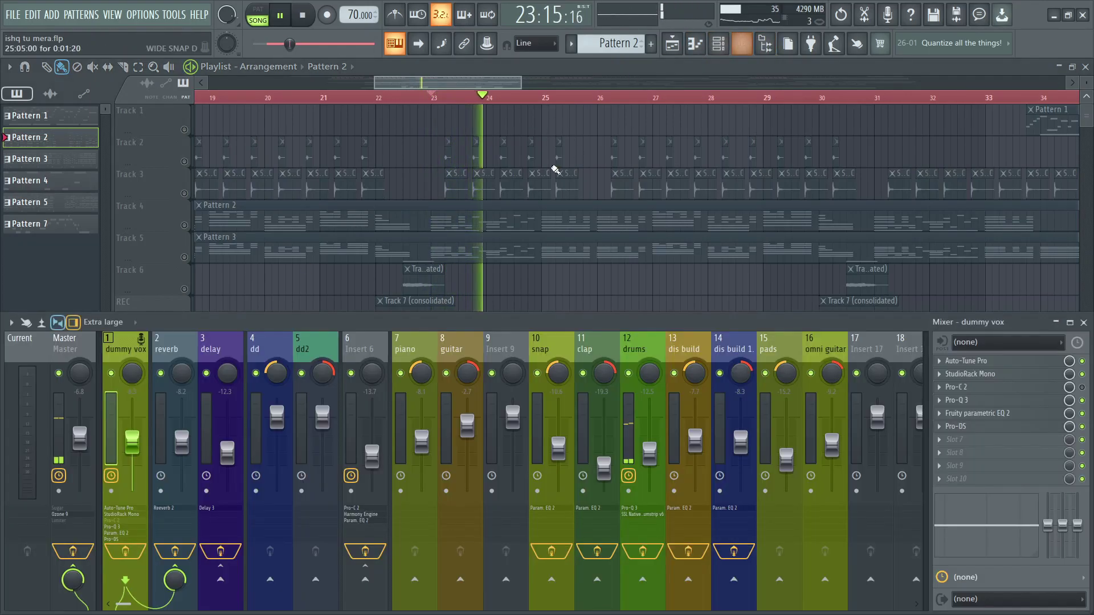
left_click(638, 344)
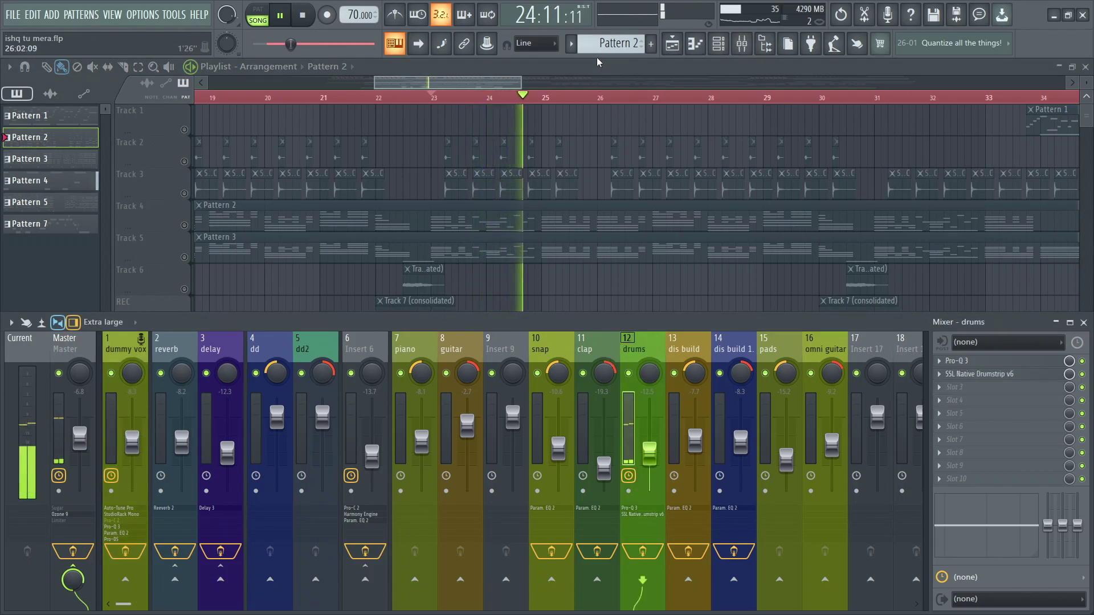
key("space")
key("F9")
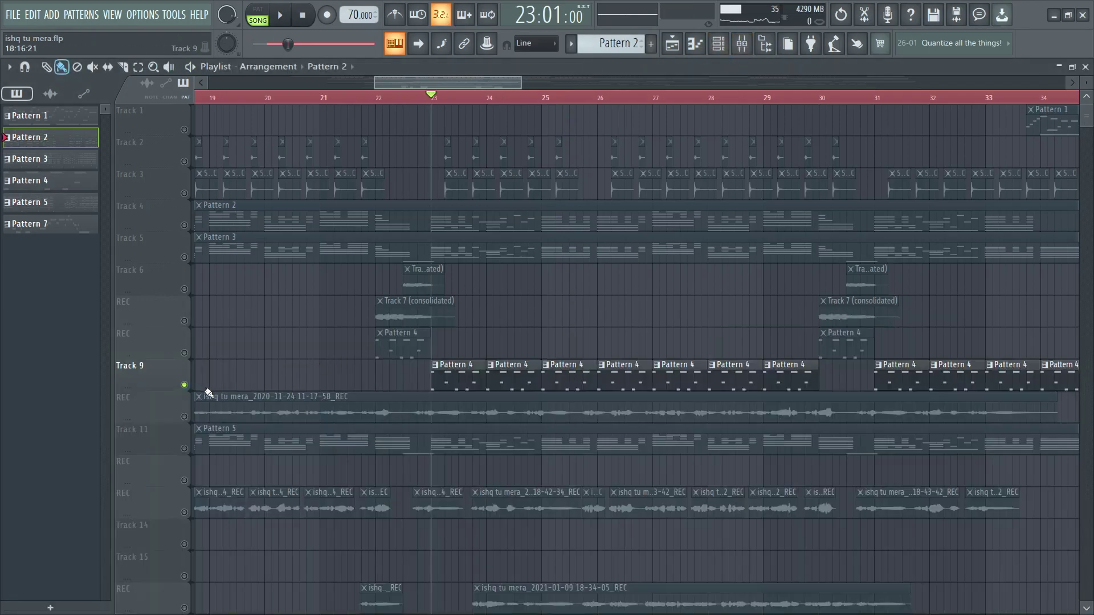
Step: End the Track 9 solo and examine the FPC drum instrument's pads from the channel rack
right_click(185, 385)
key("F6")
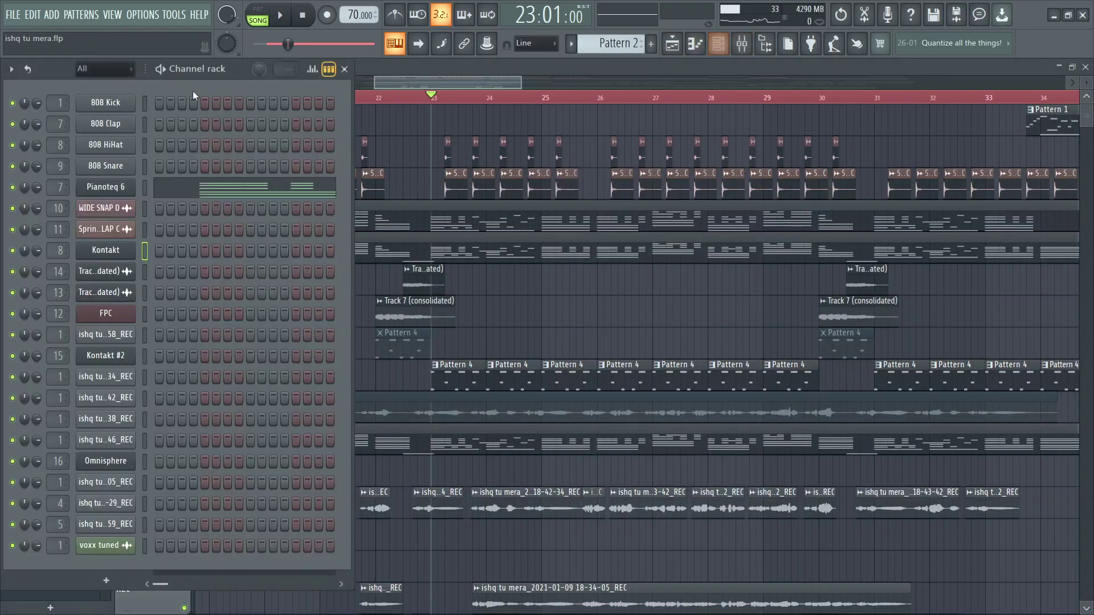
left_click(121, 313)
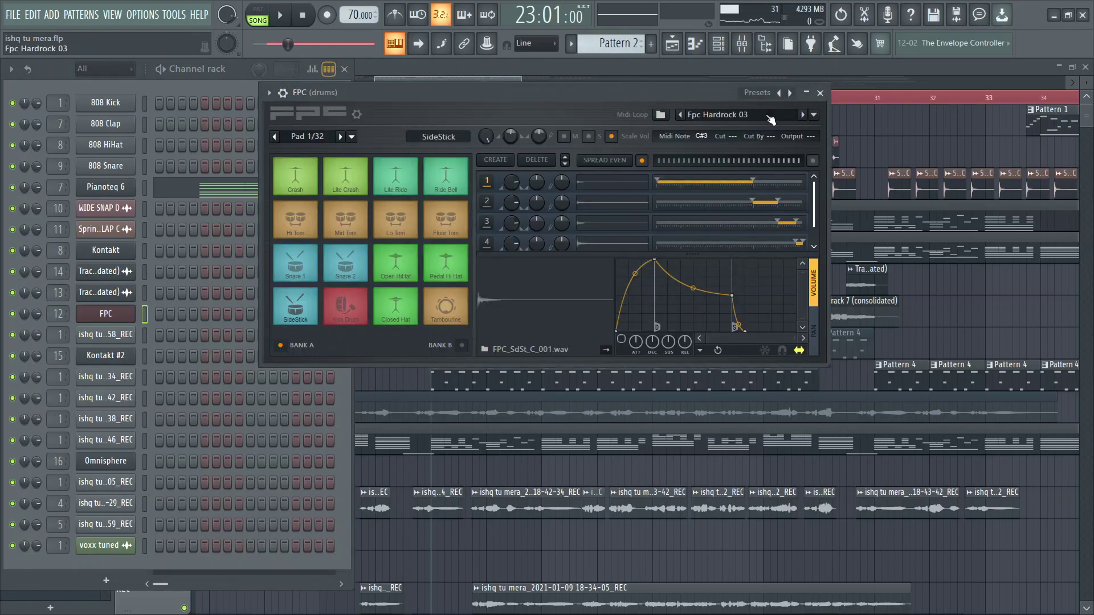
left_click(820, 93)
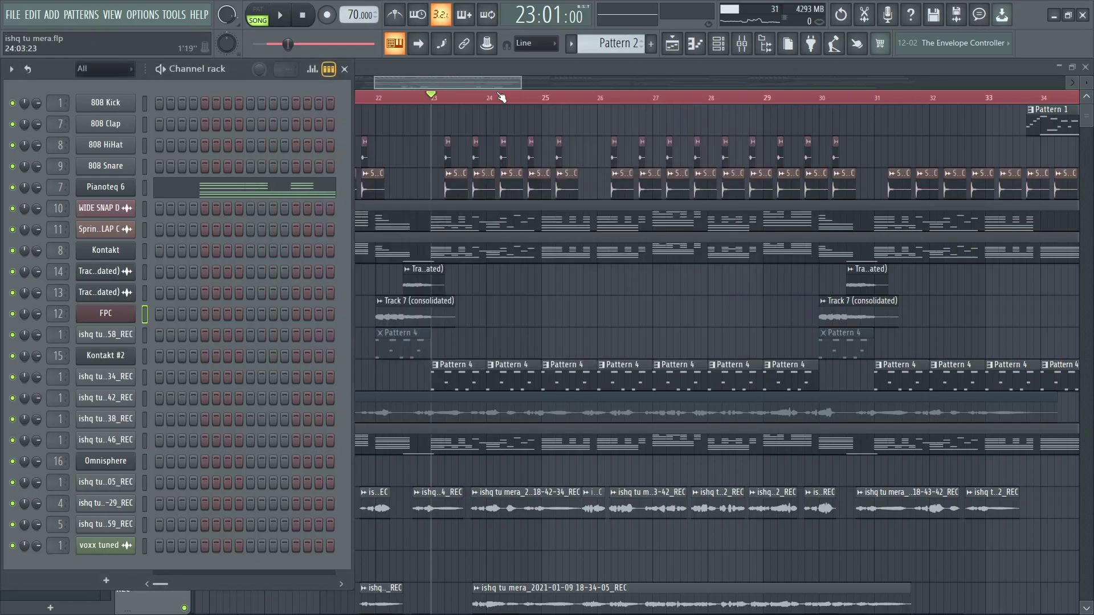
Step: Listen to the full arrangement from 23:01:00 while examining the patterns and vocal recordings across the playlist tracks
left_click(506, 78)
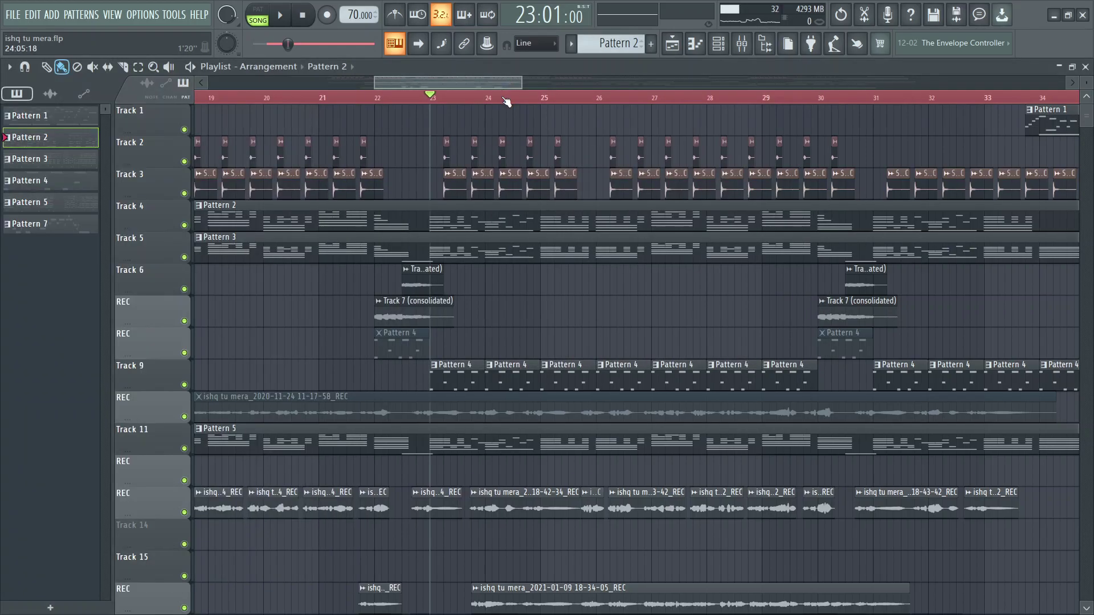
scroll(502, 100, "down", 3)
key("space")
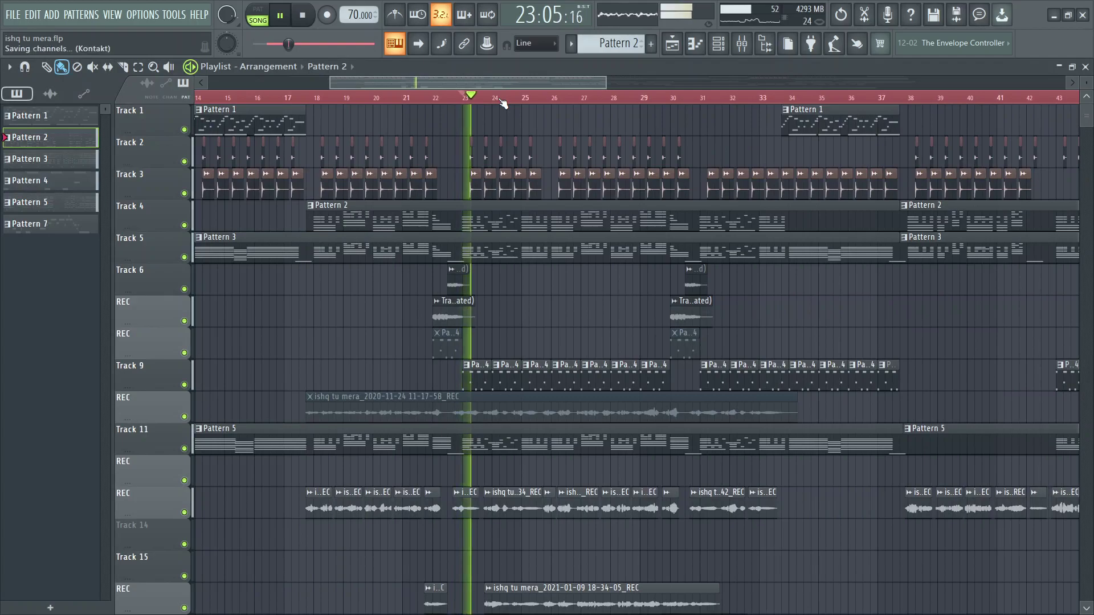
scroll(630, 227, "down", 3)
scroll(632, 227, "down", 5)
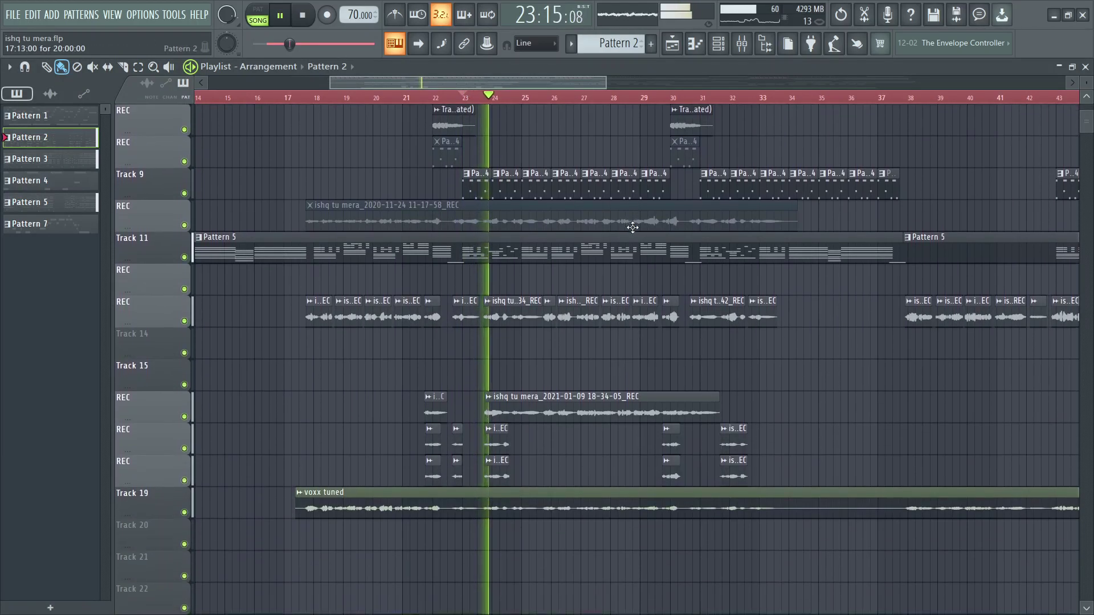
scroll(587, 262, "up", 5)
scroll(587, 262, "up", 1)
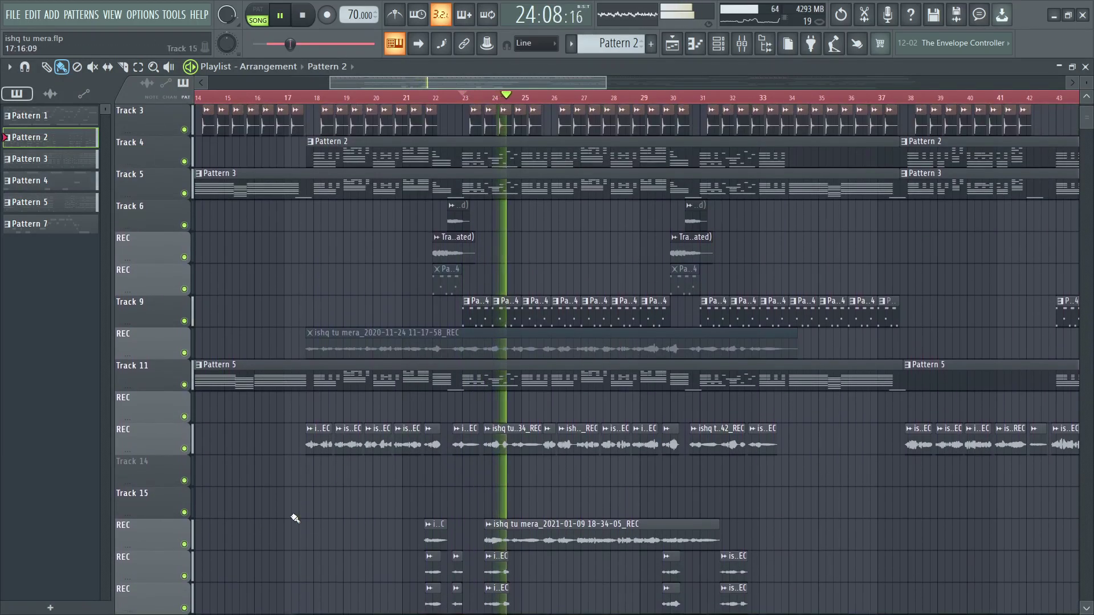
left_click(184, 544)
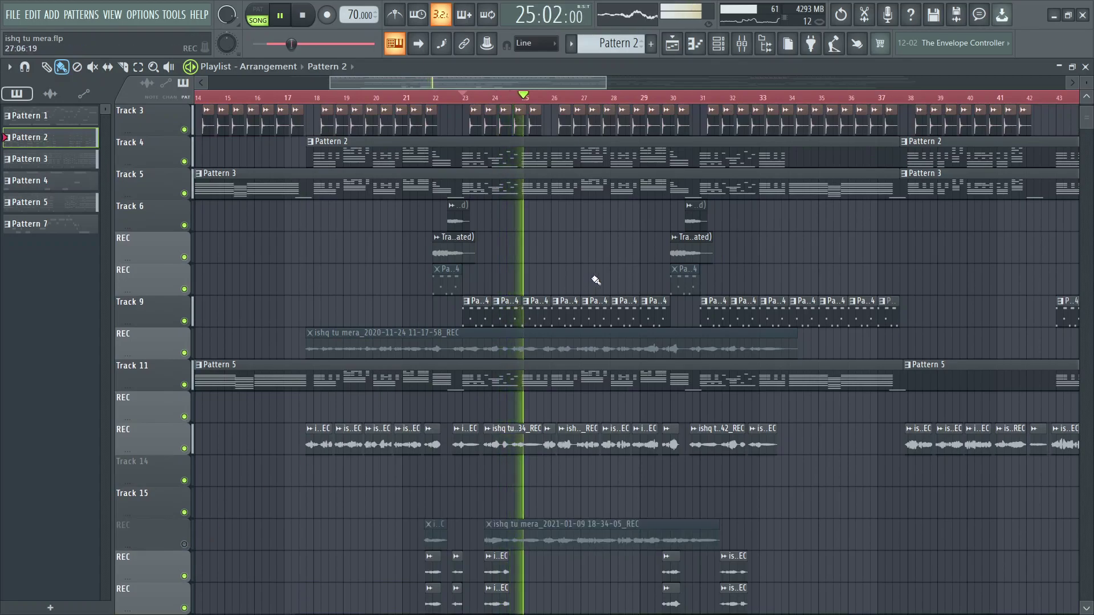
scroll(610, 269, "down", 1)
key("space")
scroll(608, 267, "up", 3)
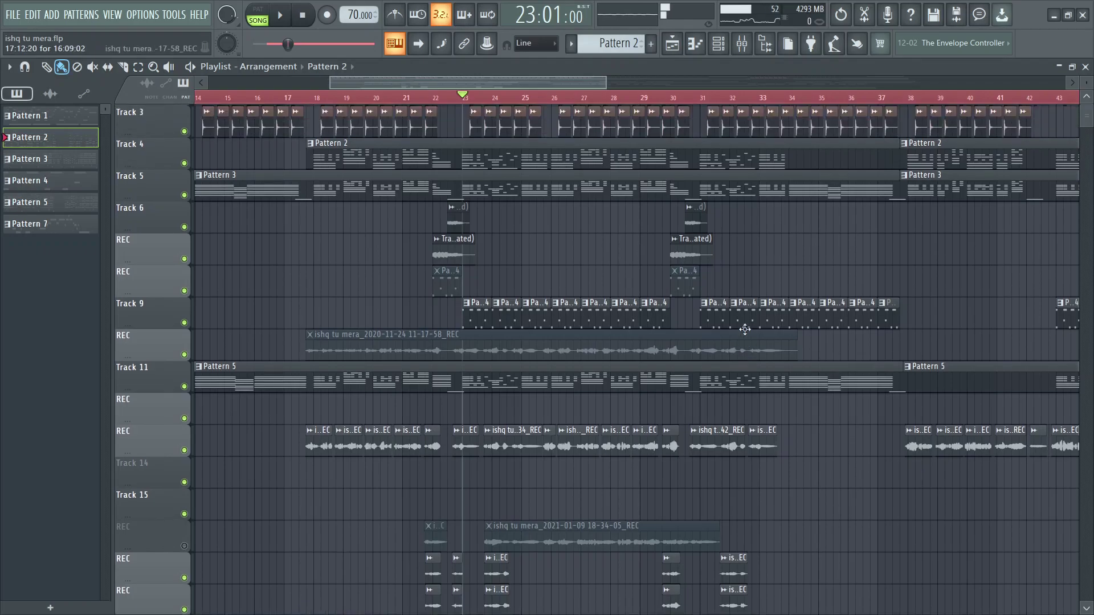
Step: Return the playback position to the first Pattern 1 clip at 9:13:00 and show the mixer
left_click(300, 14)
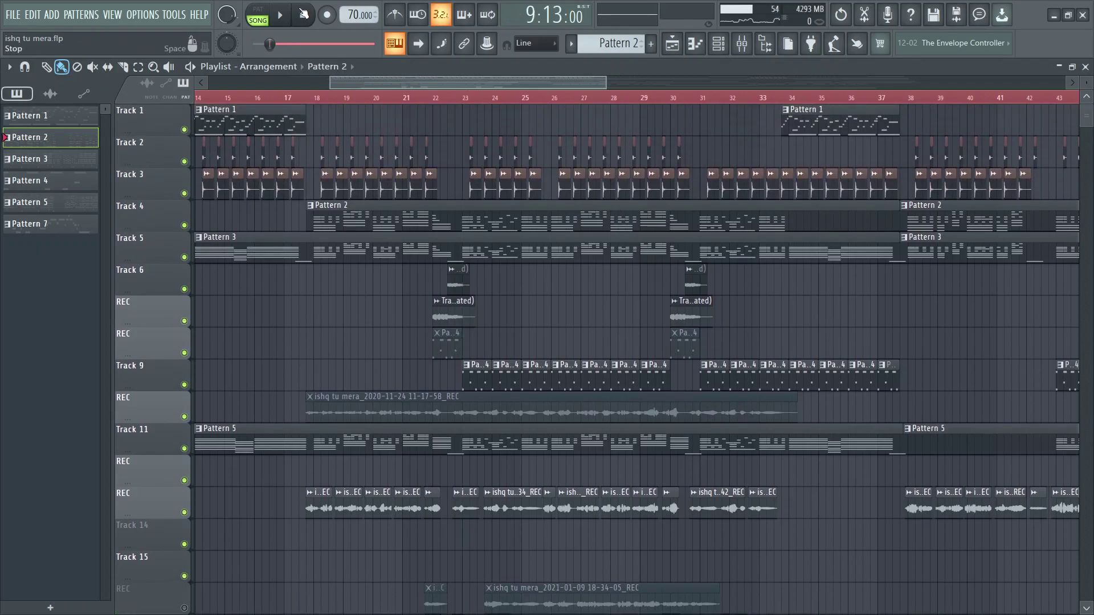
scroll(723, 313, "down", 2)
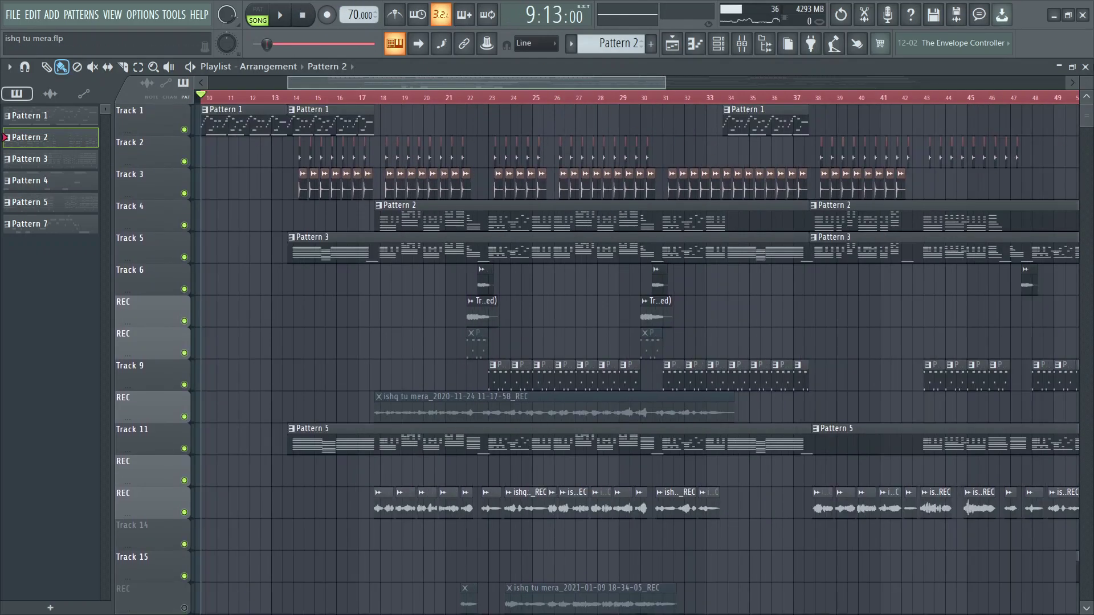
left_click(742, 43)
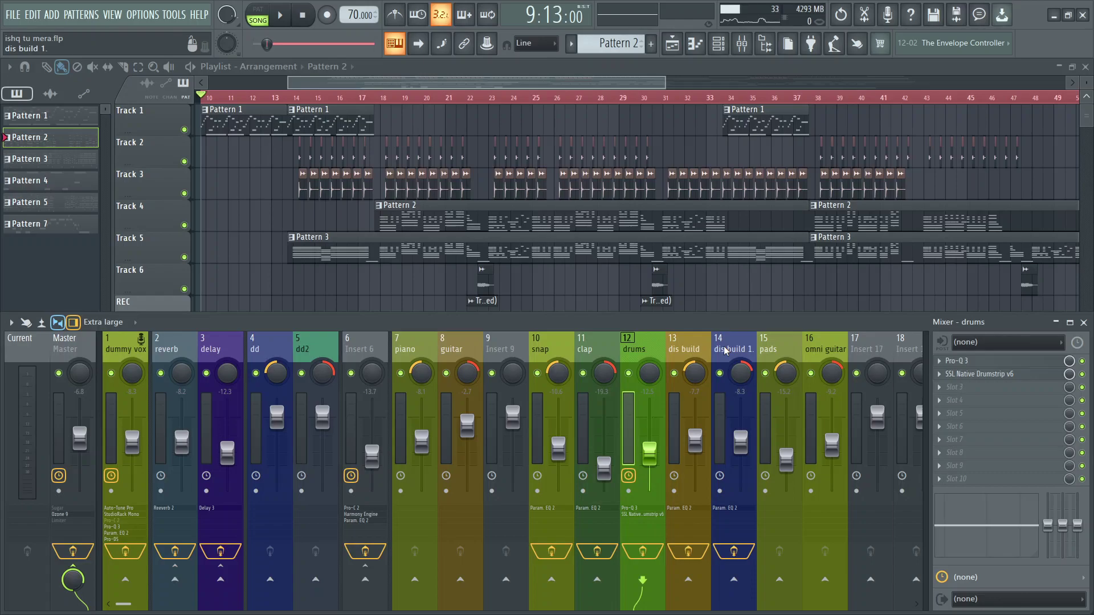
Step: Examine the mixer inserts up to Insert 24, and hide the mixer to view the full playlist
scroll(726, 350, "down", 5)
scroll(726, 349, "up", 3)
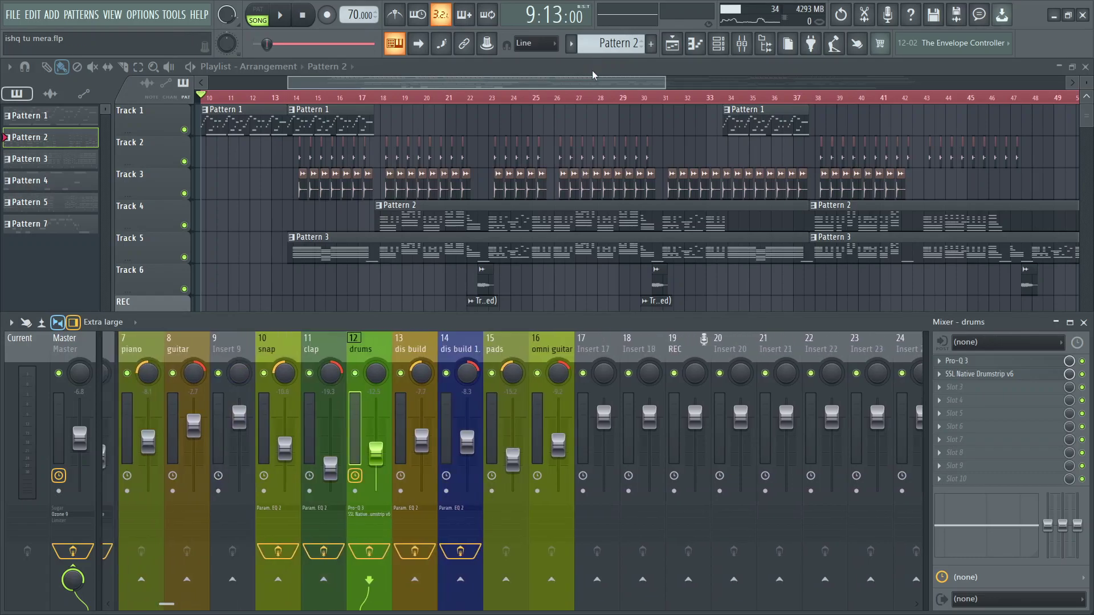
left_click(594, 73)
scroll(613, 102, "down", 4)
scroll(824, 226, "down", 4)
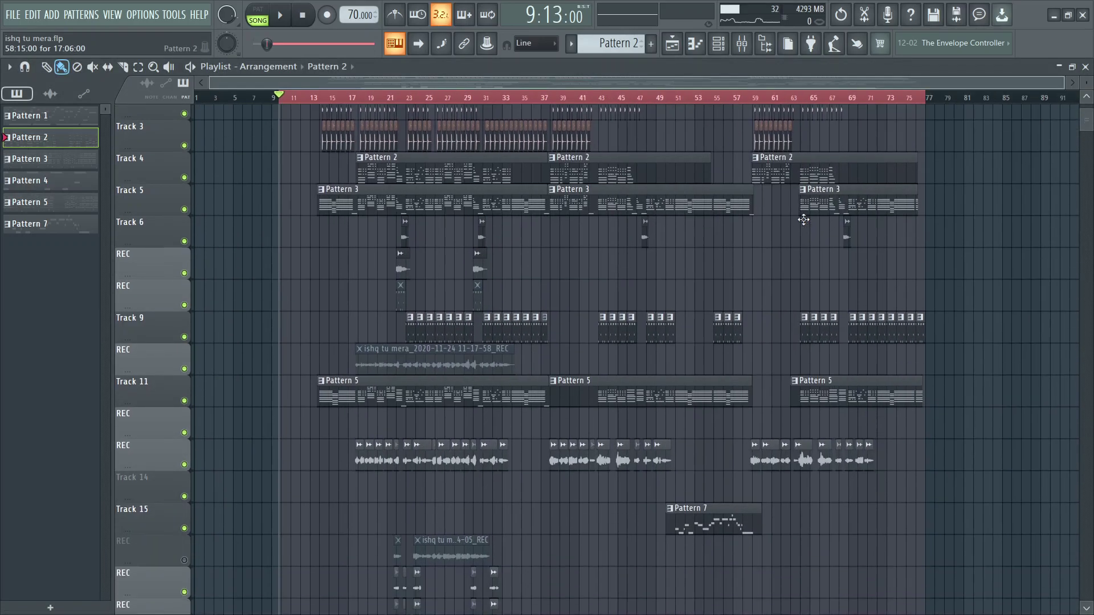
Step: Play the arrangement from 50:01:00, at the start of the Pattern 7 clip on Track 15
scroll(824, 226, "down", 3)
scroll(819, 215, "up", 2)
scroll(737, 100, "up", 4)
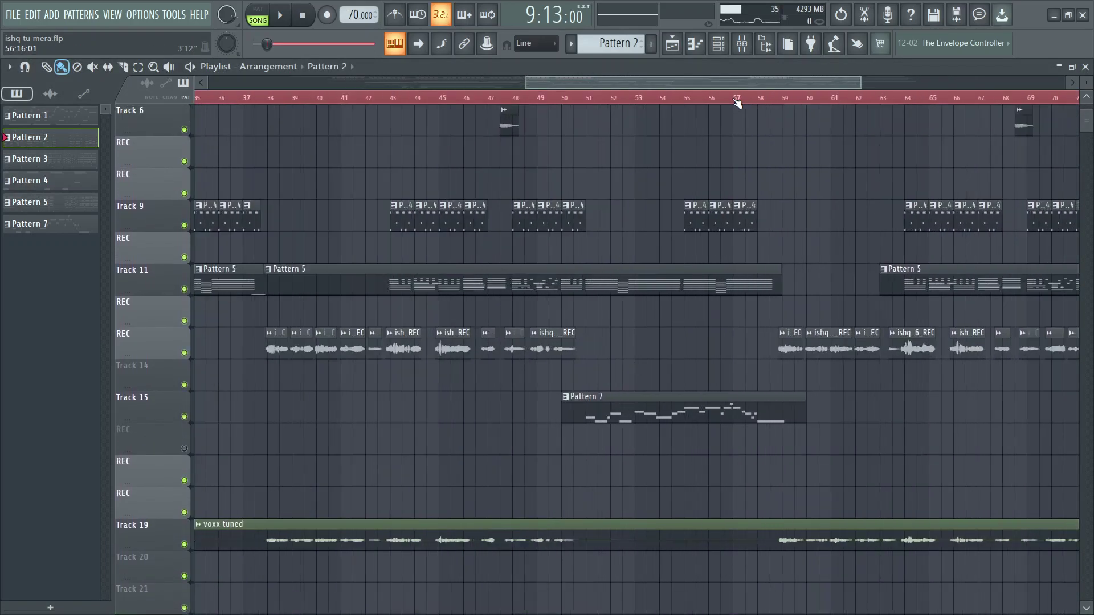
scroll(463, 99, "up", 2)
left_click(461, 97)
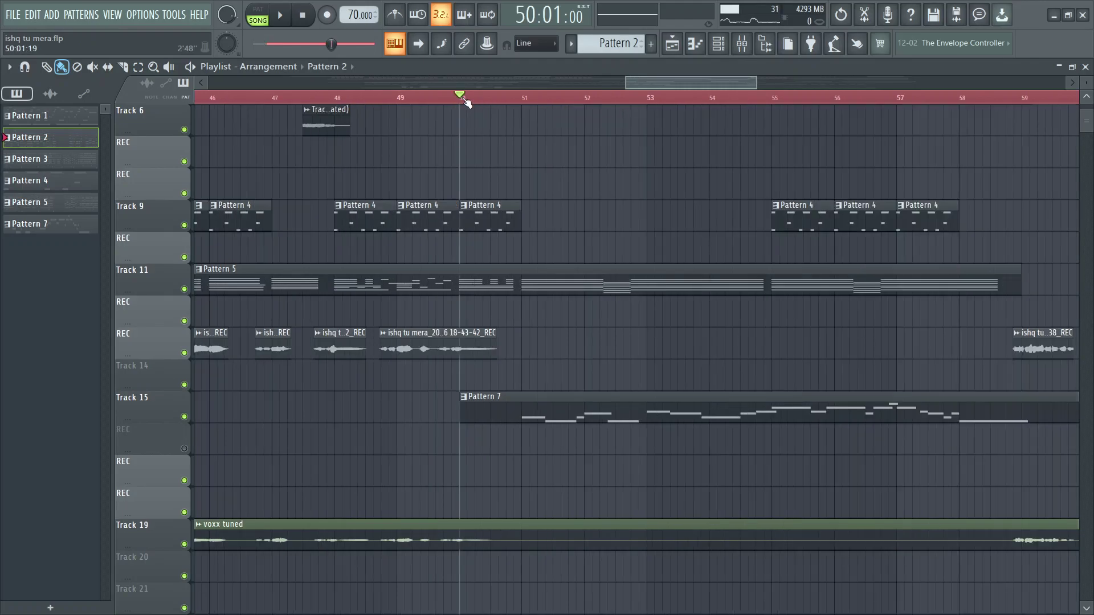
key("space")
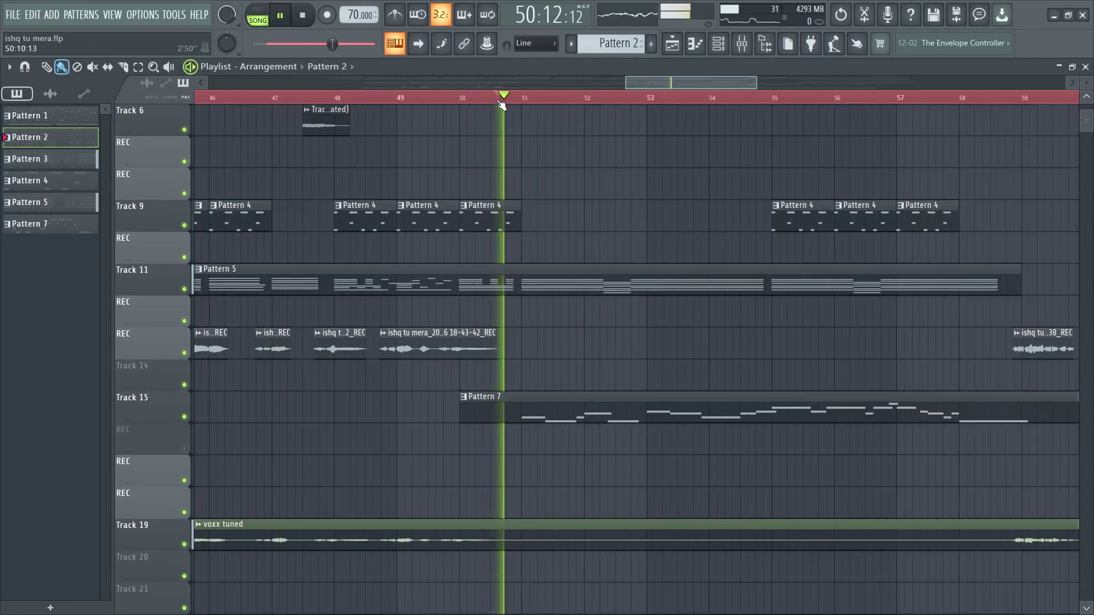
Step: Show the mixer and examine which inserts carry signal while the Pattern 7 section plays
left_click(742, 43)
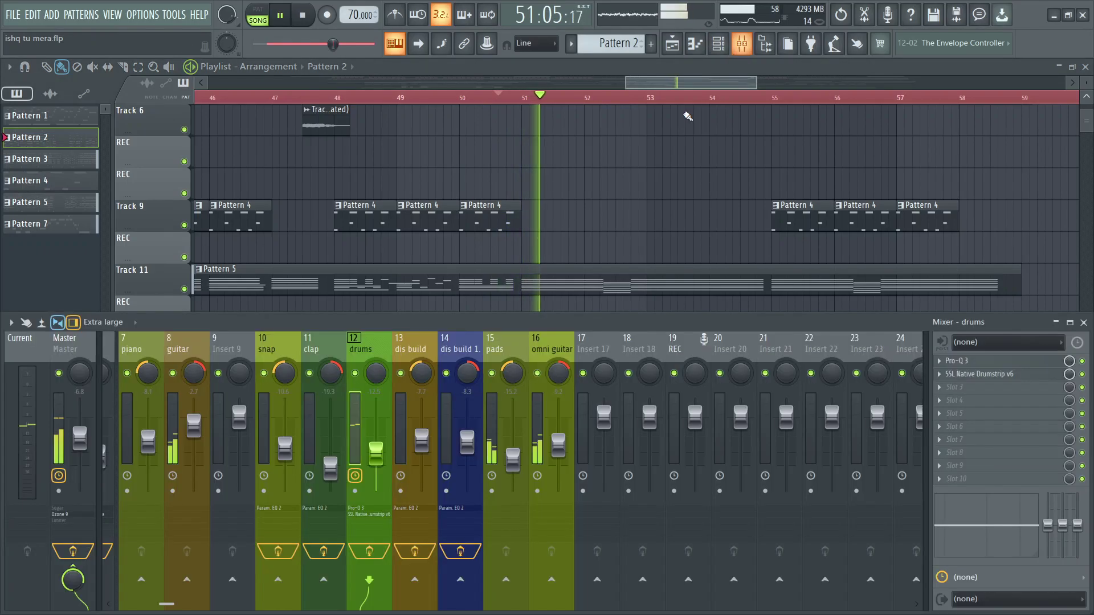
scroll(545, 344, "left", 2)
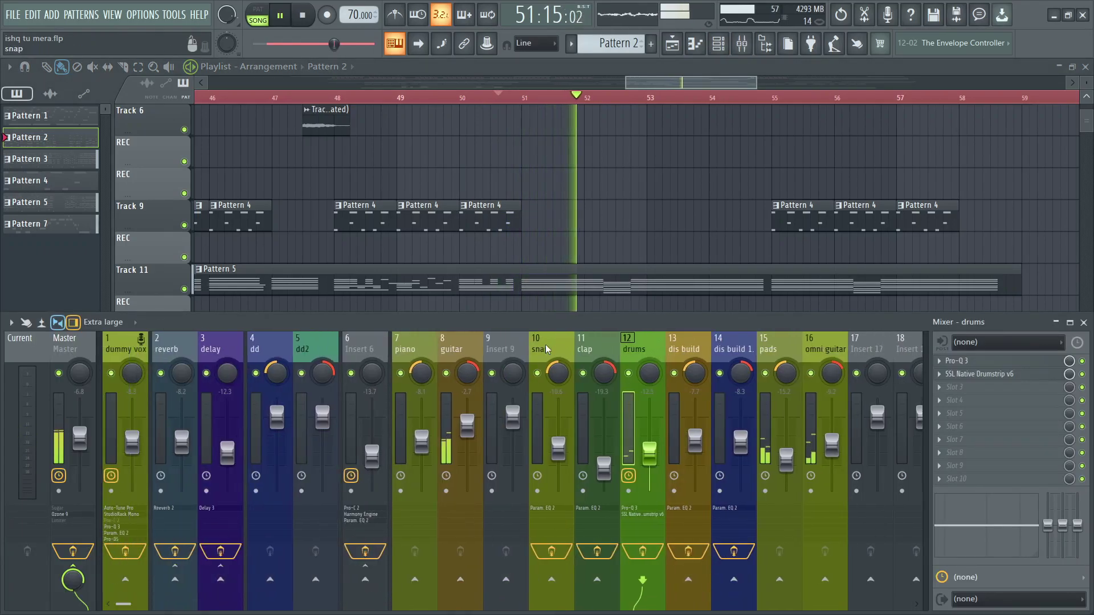
scroll(546, 348, "right", 8)
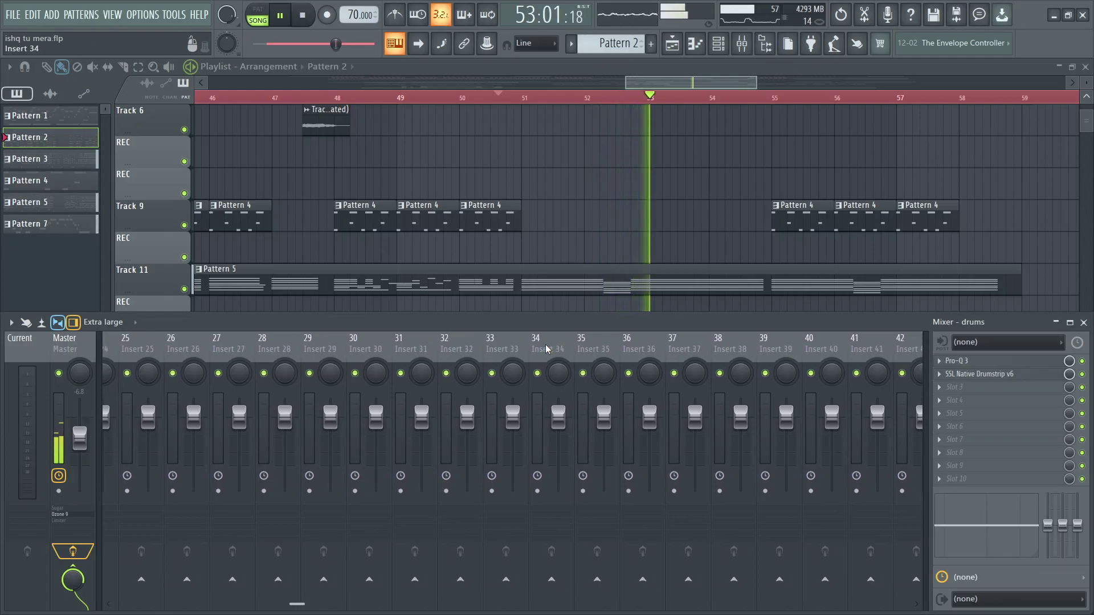
scroll(603, 343, "left", 8)
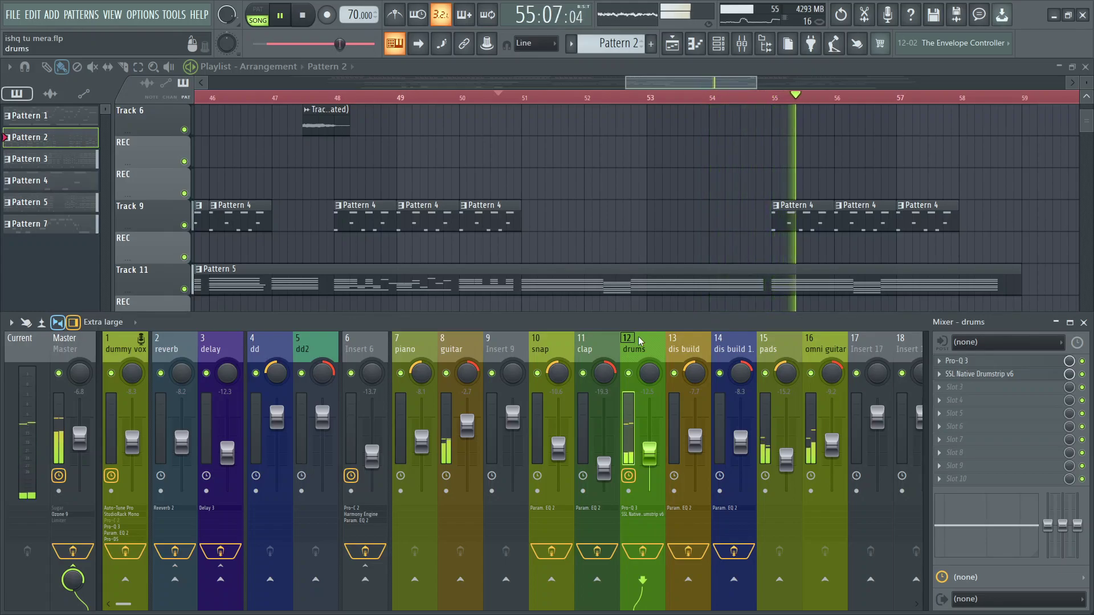
Step: Stop playback of the Pattern 7 section and return the playback position to 9:13:00
key("space")
scroll(804, 96, "down", 3)
left_click(302, 15)
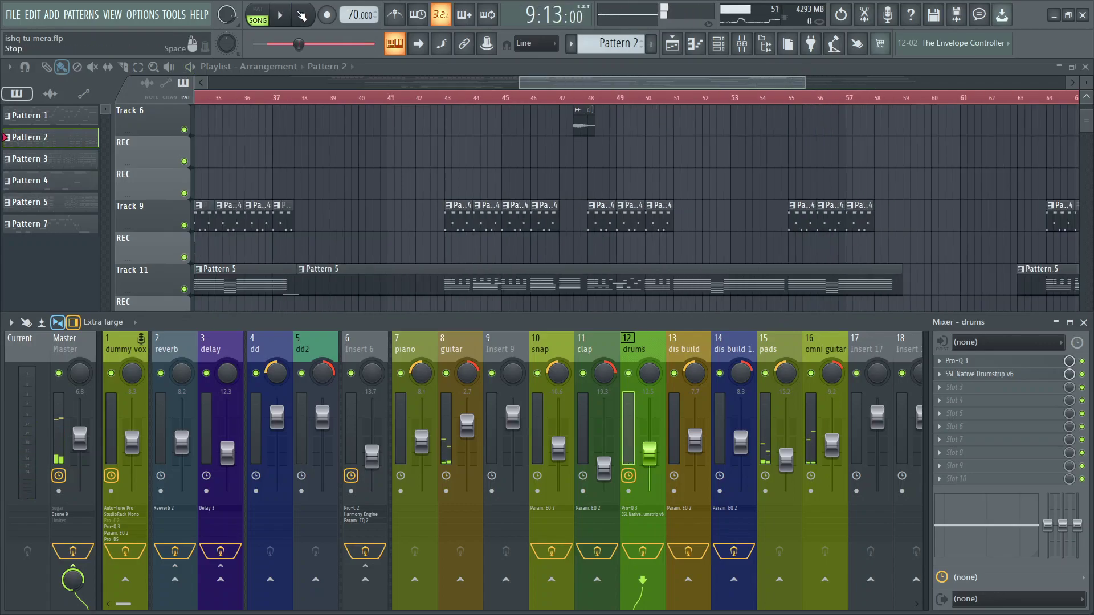
Step: Fit the whole arrangement in the playlist with medium-height track rows and close the mixer
left_click(1073, 83)
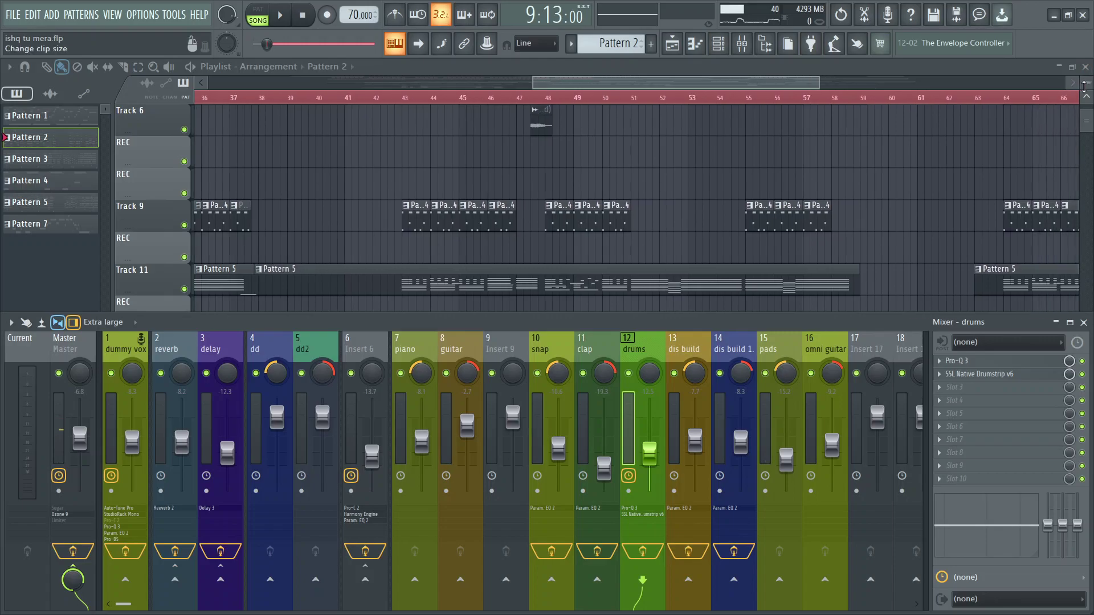
left_click_drag(1087, 84, 1087, 101)
scroll(1020, 103, "down", 6)
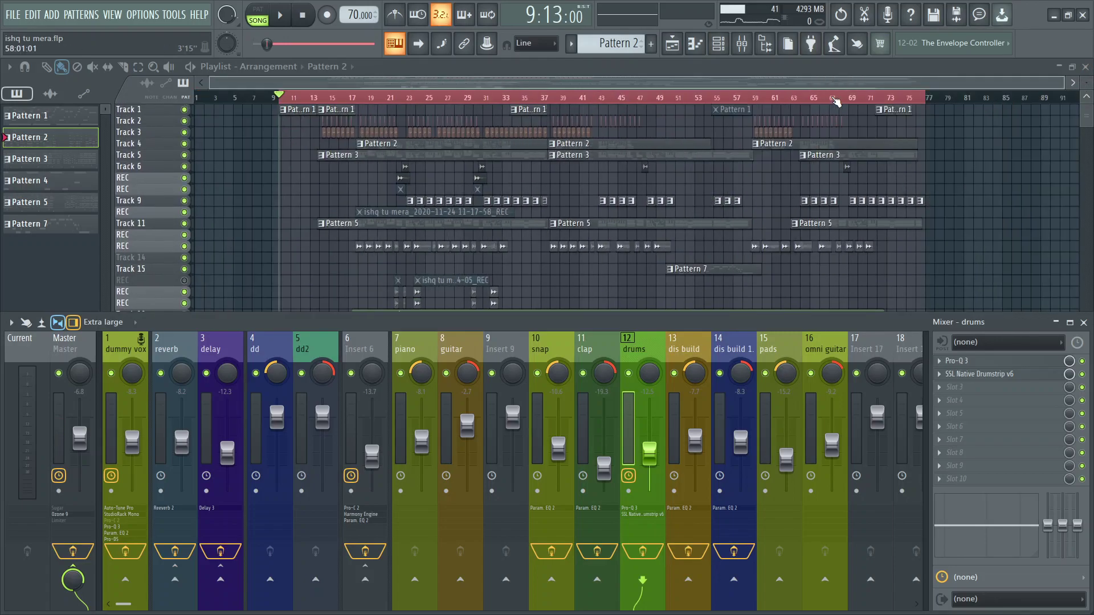
scroll(950, 167, "up", 3)
scroll(951, 168, "up", 3)
scroll(950, 167, "down", 4)
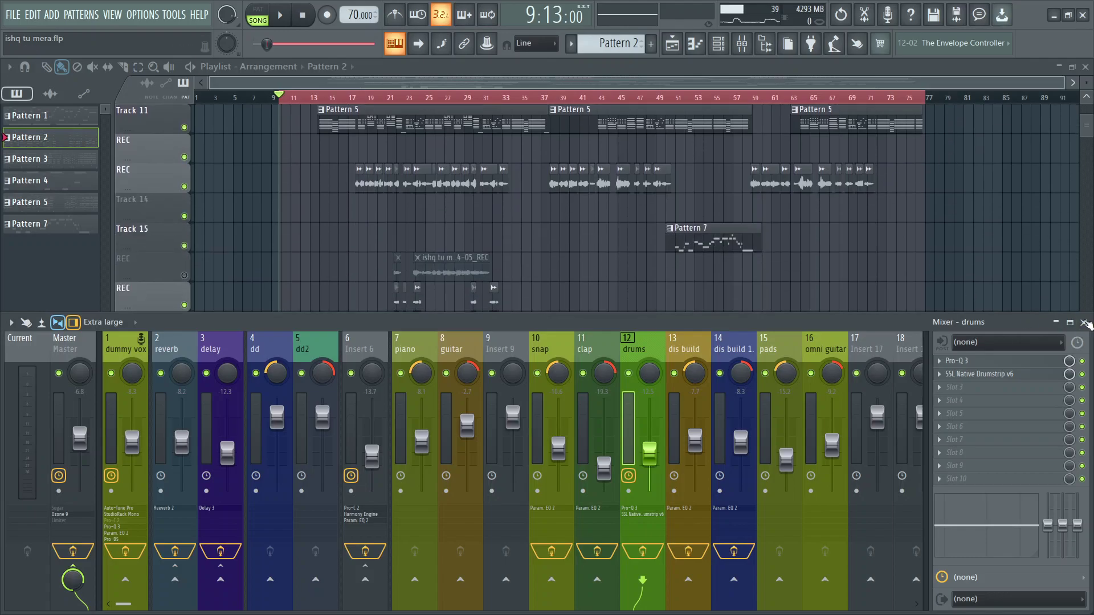
left_click(1084, 322)
scroll(726, 322, "up", 10)
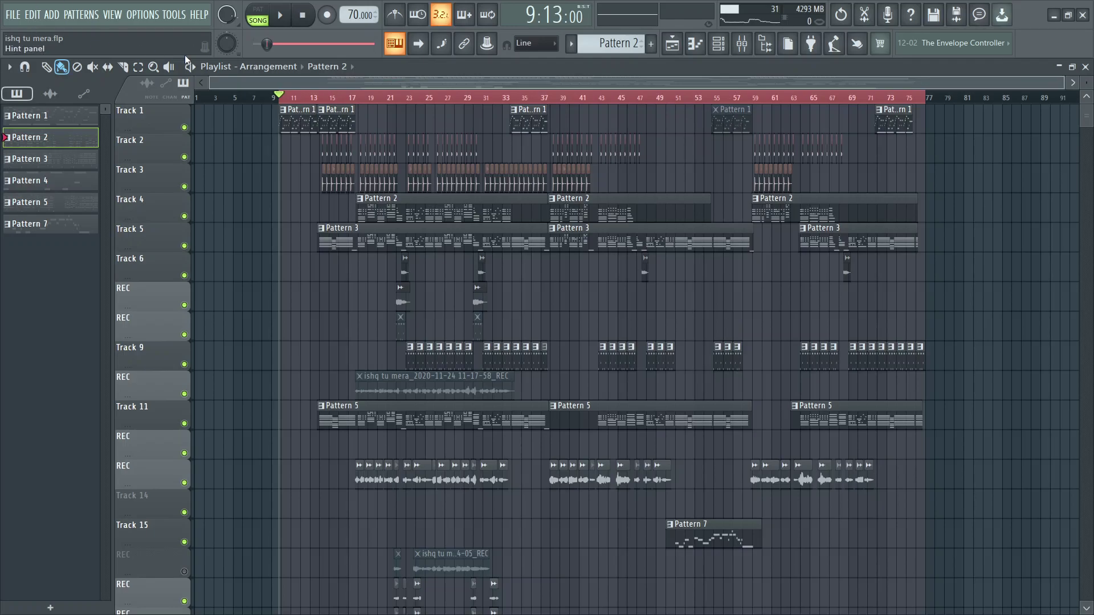
Step: Play the arrangement from 23:01:00 and mute the REC track holding the short vocal clips just above Track 14
left_click(362, 99)
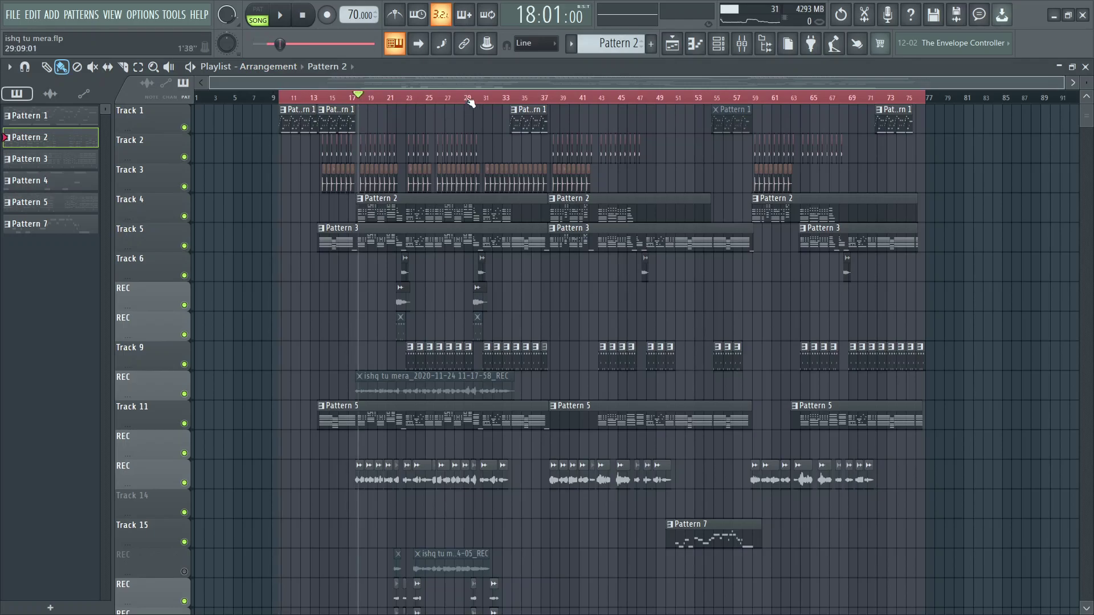
left_click(409, 99)
key("space")
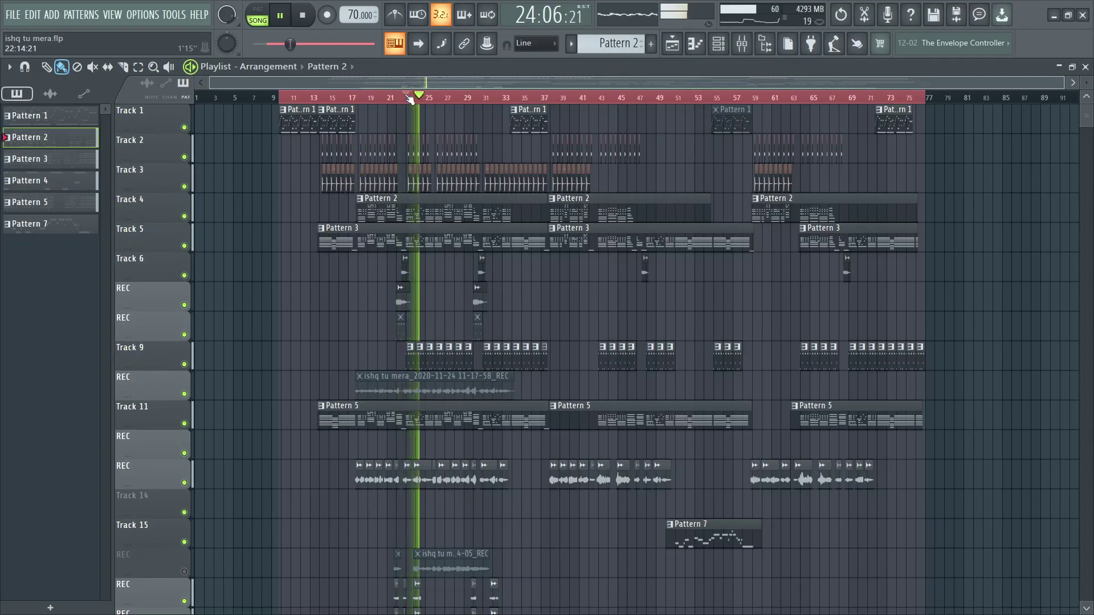
scroll(818, 508, "down", 6)
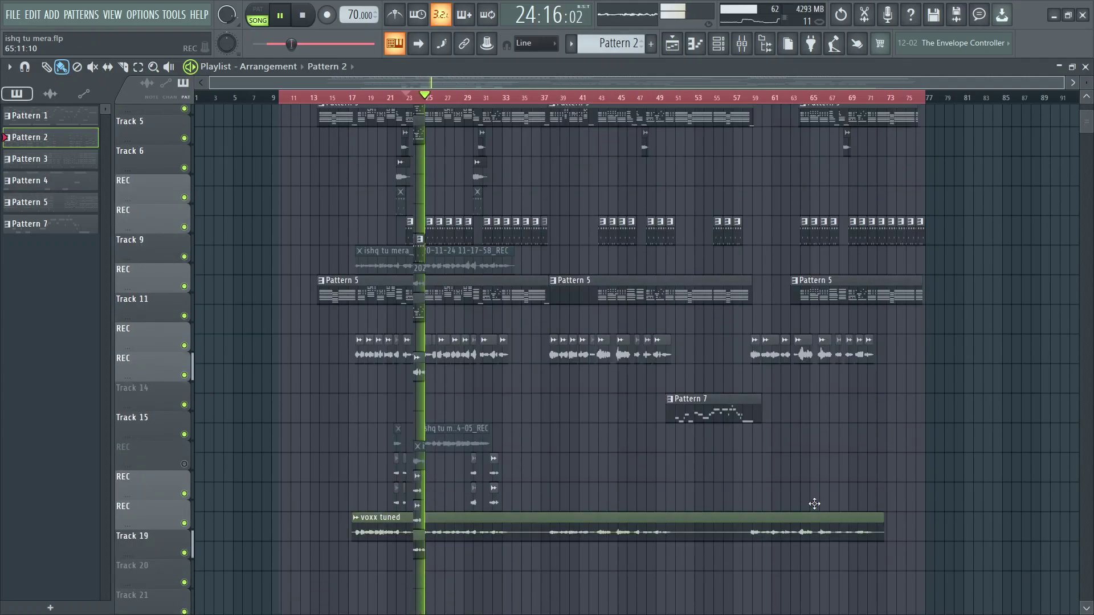
scroll(743, 499, "up", 4)
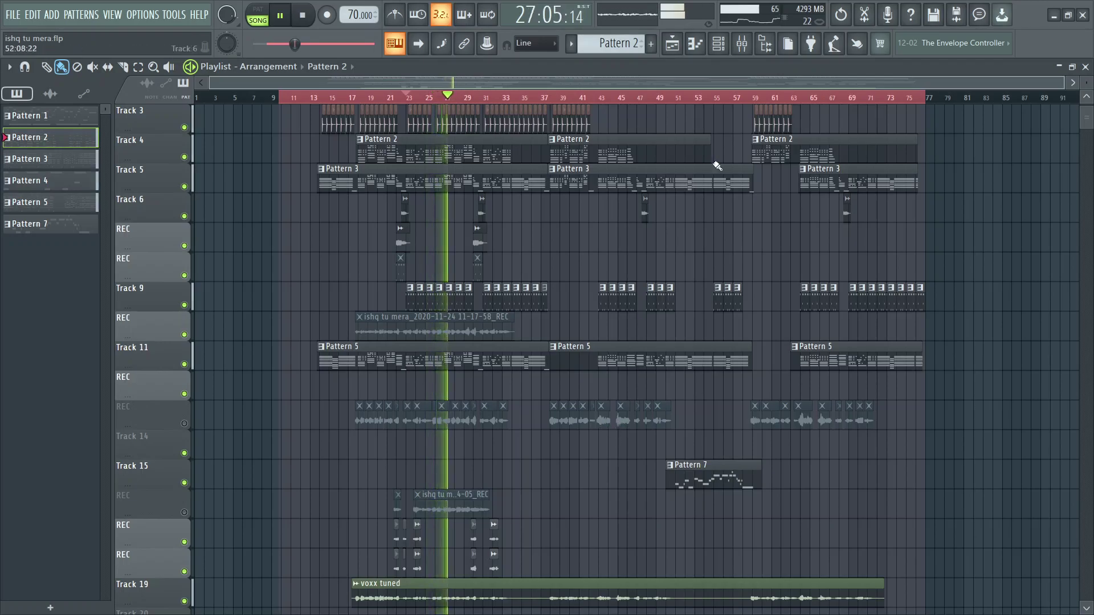
Step: Reduce the playlist's track height and examine the clips around the playback position while the arrangement plays
left_click_drag(1089, 83, 1011, 184)
scroll(1011, 185, "up", 1)
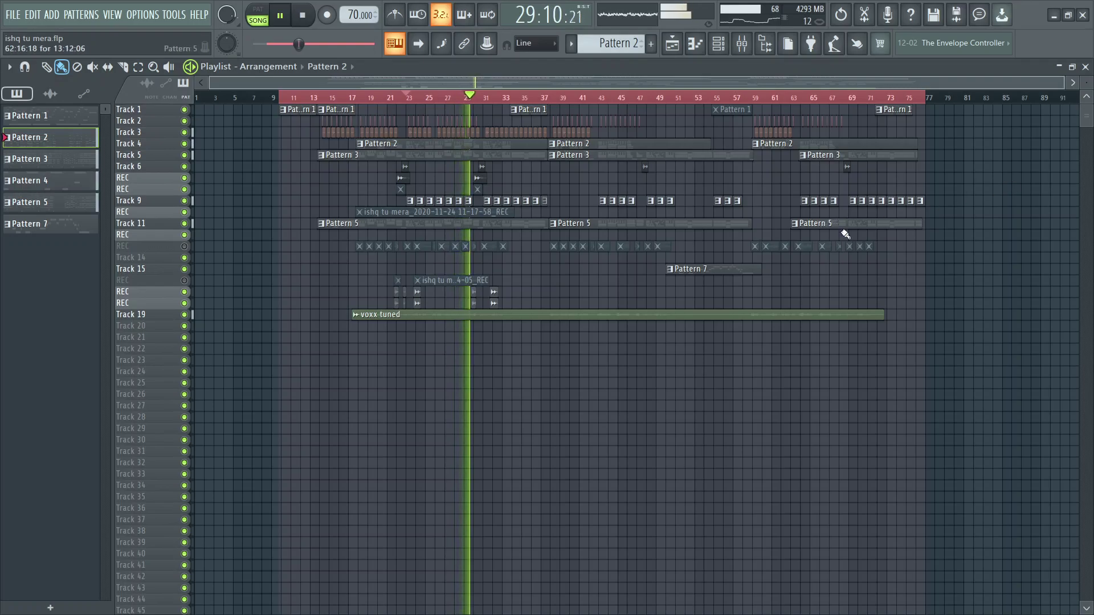
scroll(498, 101, "up", 4)
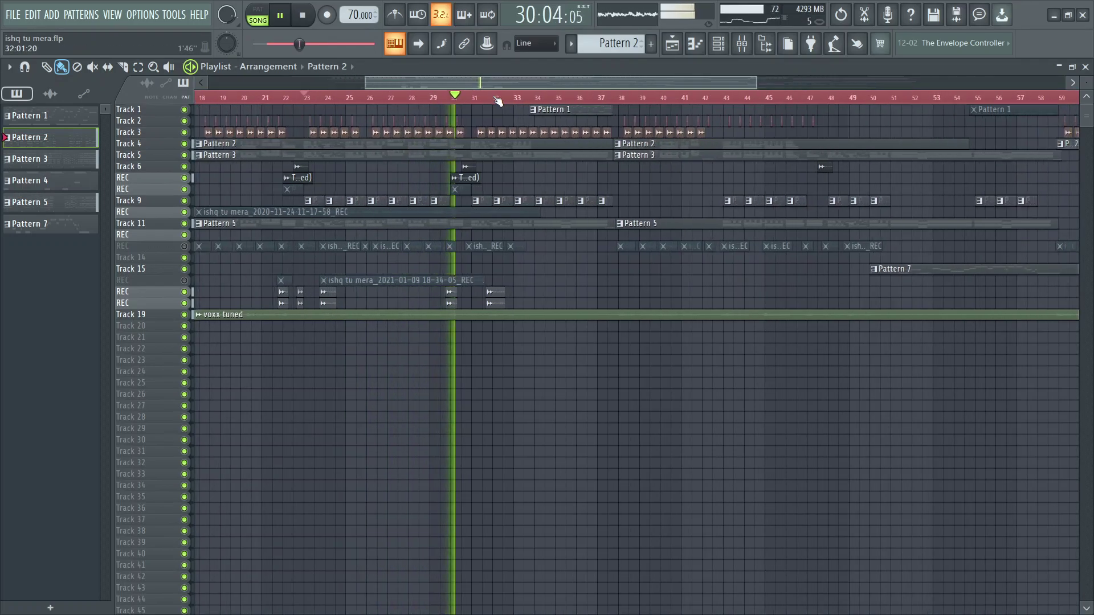
scroll(498, 101, "down", 2)
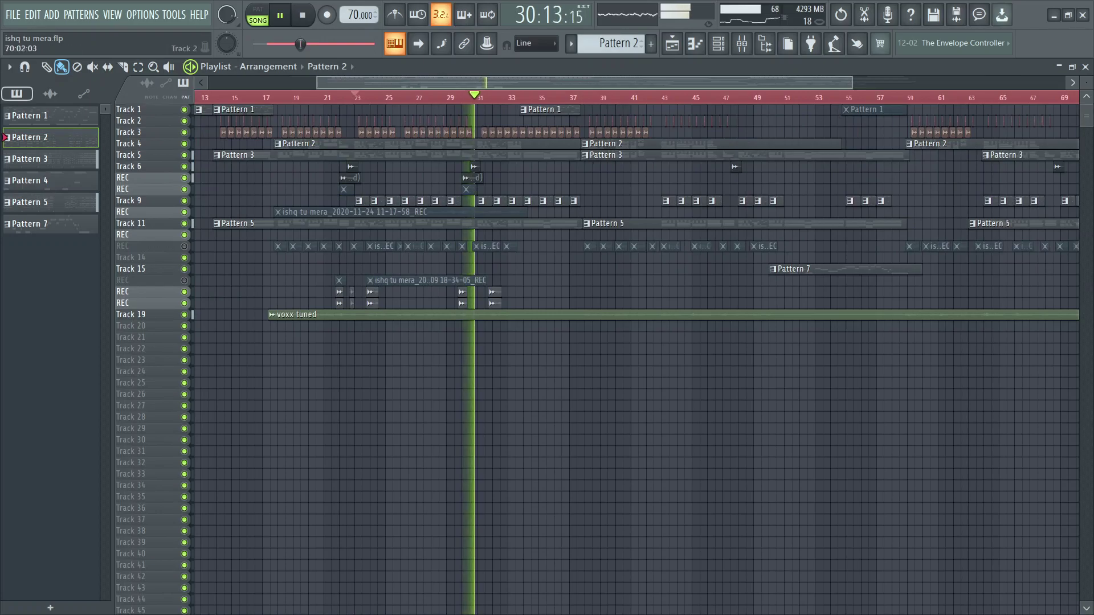
scroll(862, 155, "up", 2)
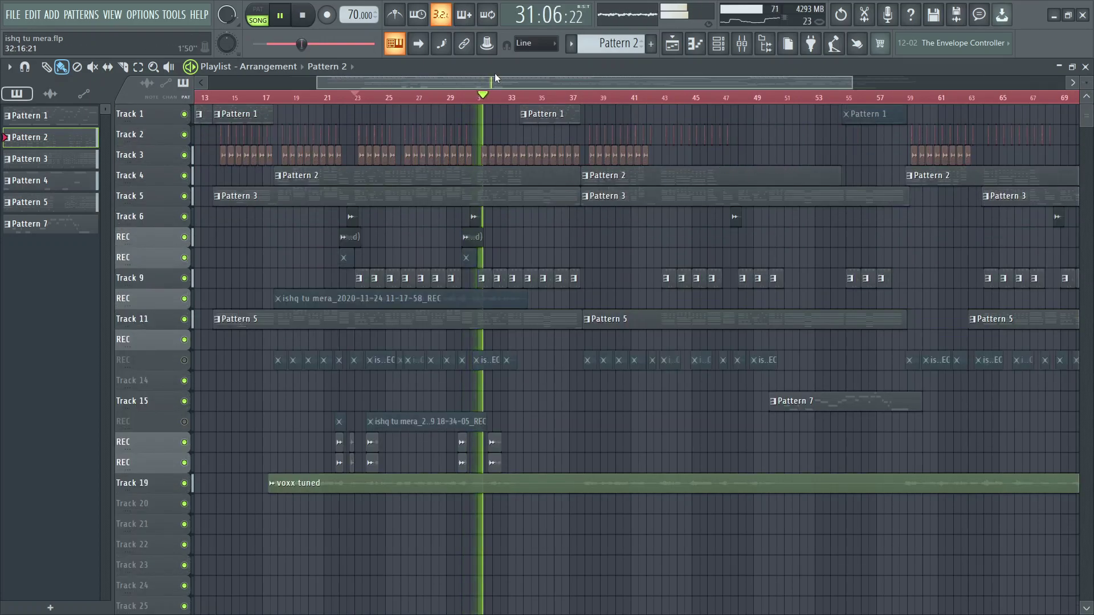
Step: Stop playback, return the playback position to 9:13:00 and show the whole arrangement with compact track rows
key("space")
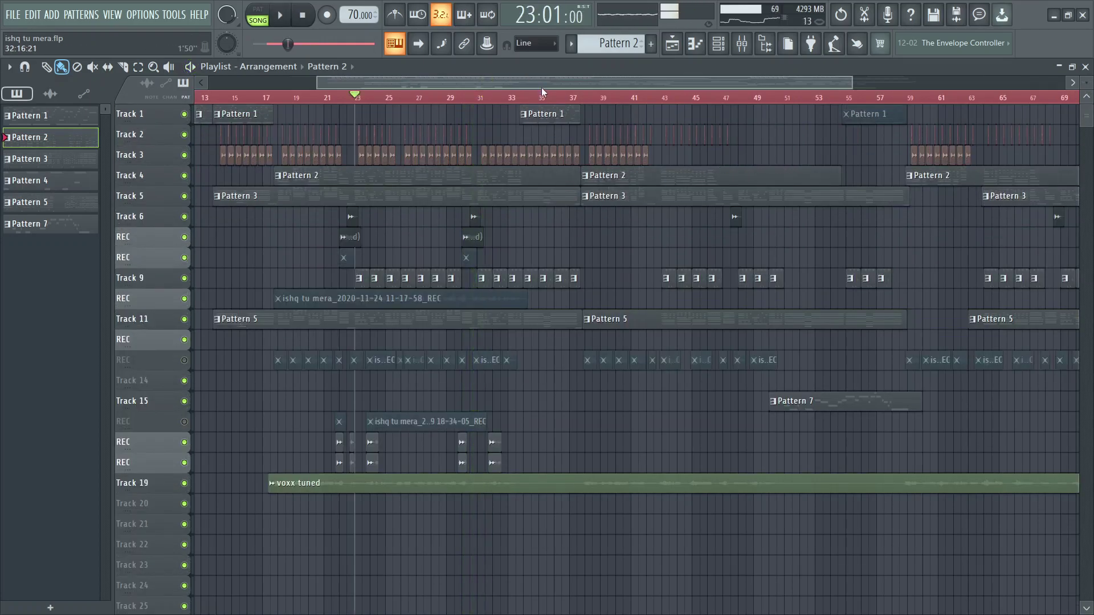
left_click(301, 16)
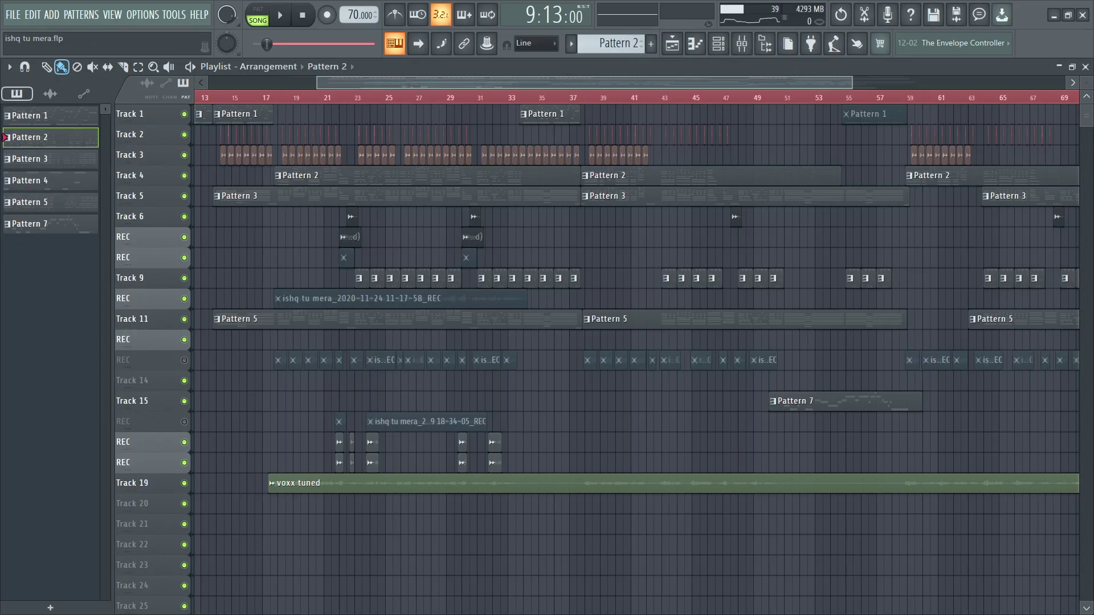
left_click_drag(1087, 83, 1082, 84)
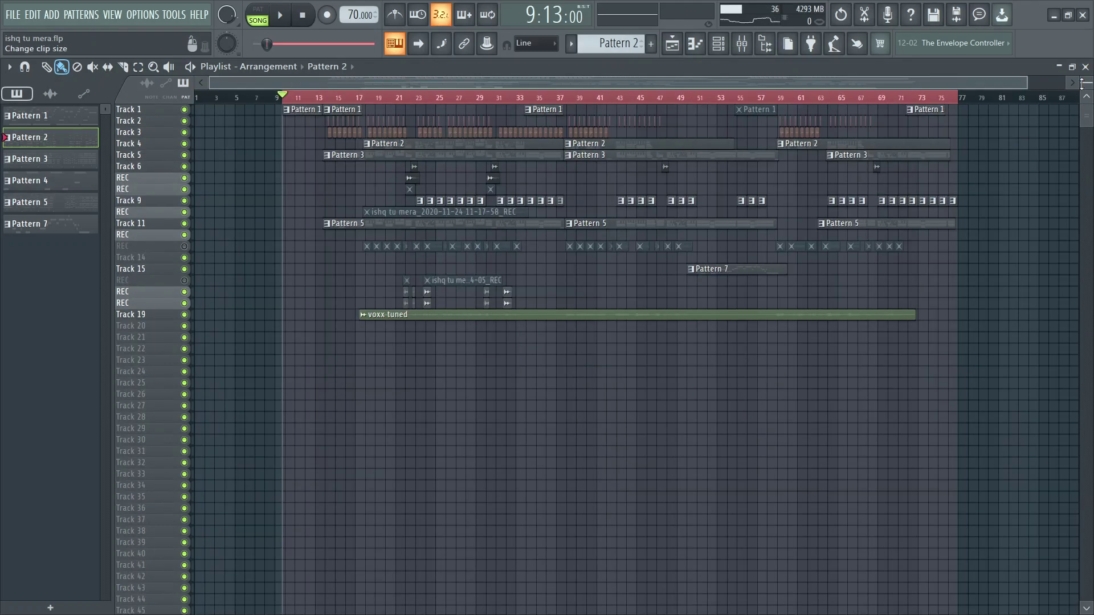